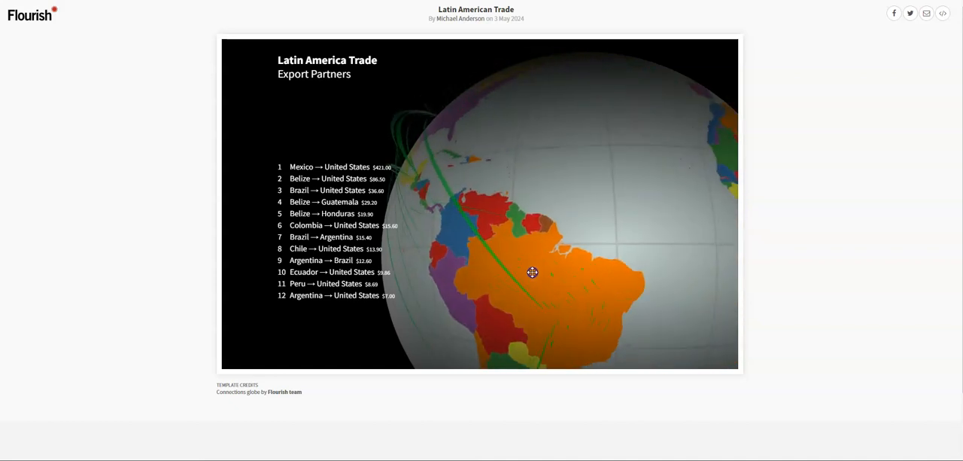
Rotate the published Latin America Trade globe to view the export connections from different angles.
click(594, 271)
drag(472, 275, 514, 300)
drag(532, 243, 520, 224)
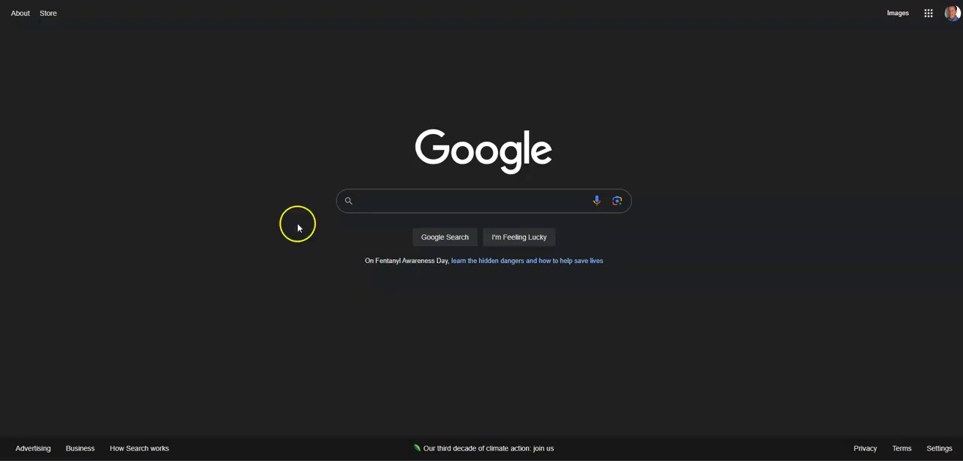
Search Google for "flourish studio" and open the Flourish data visualization website.
click(374, 196)
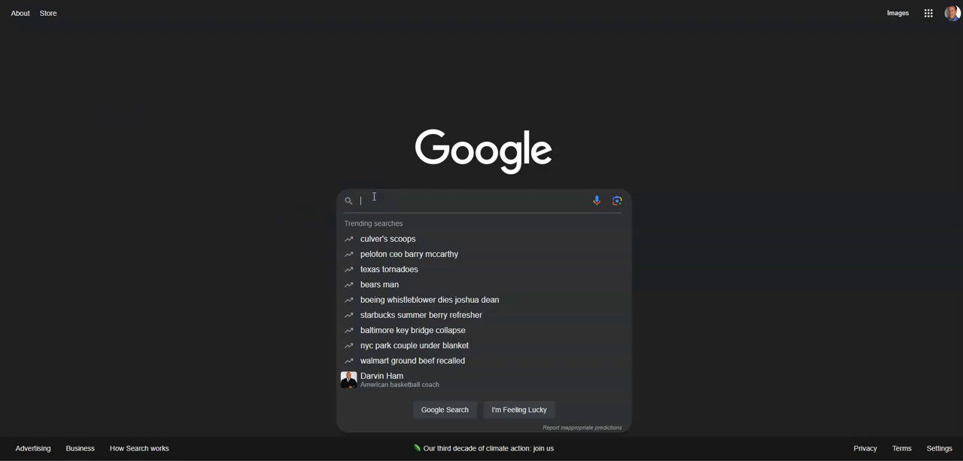
text(flourish)
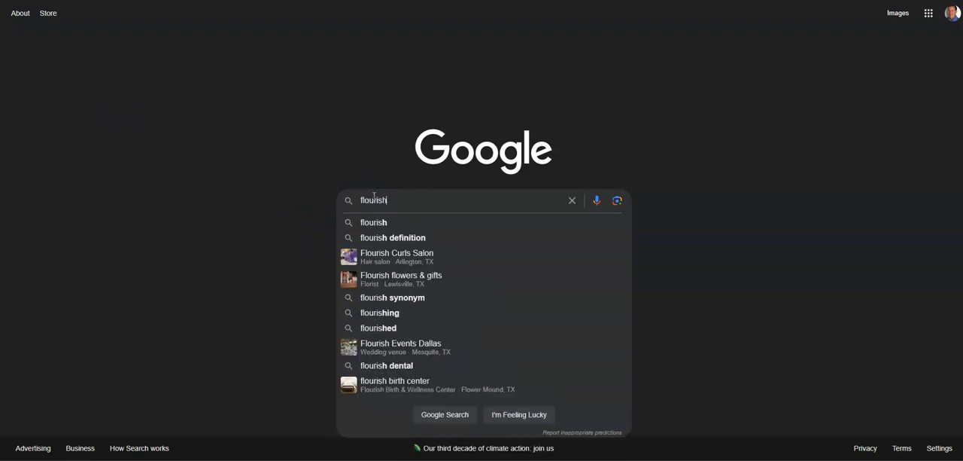
text( studio)
key(Return)
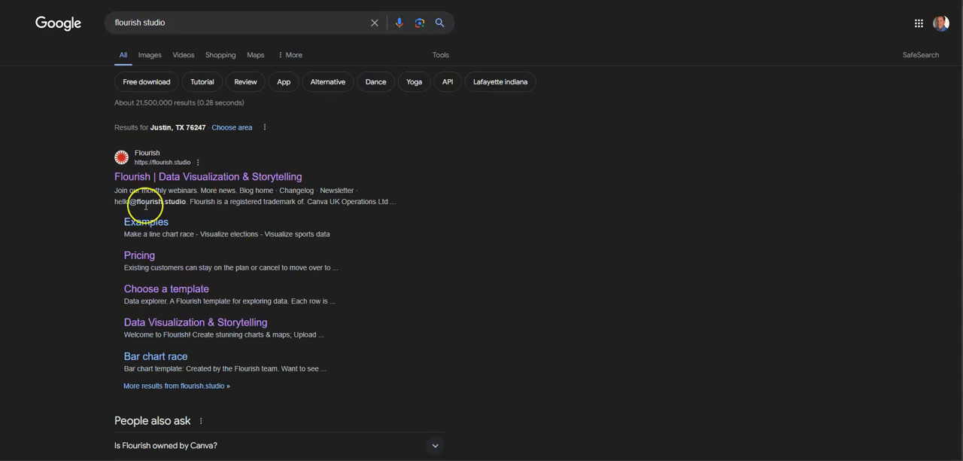
click(182, 178)
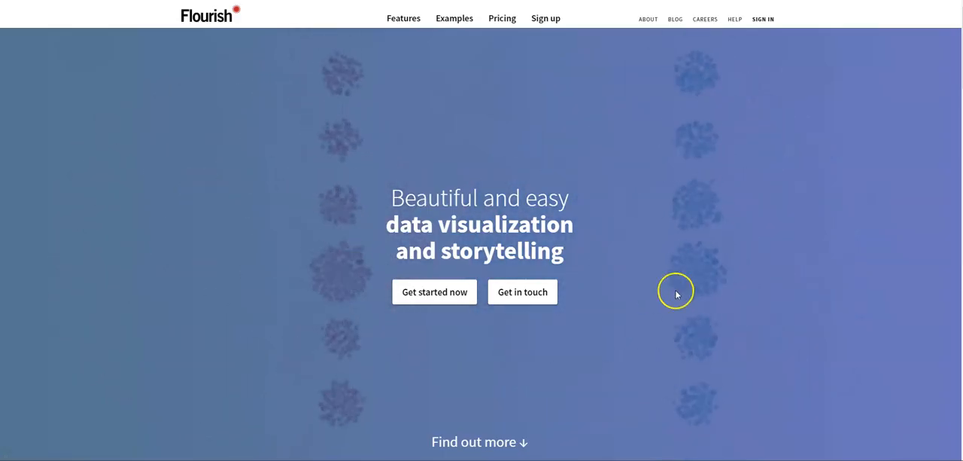
Sign up for Flourish using a Google account.
click(539, 23)
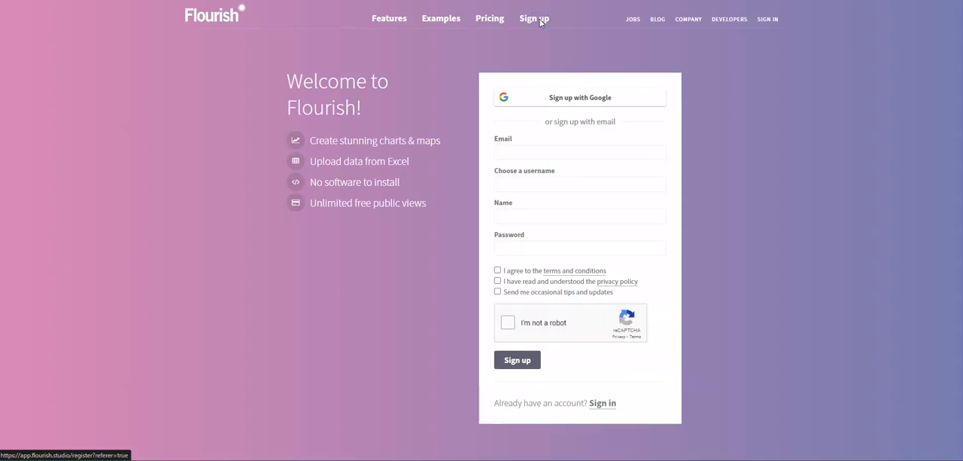
click(595, 97)
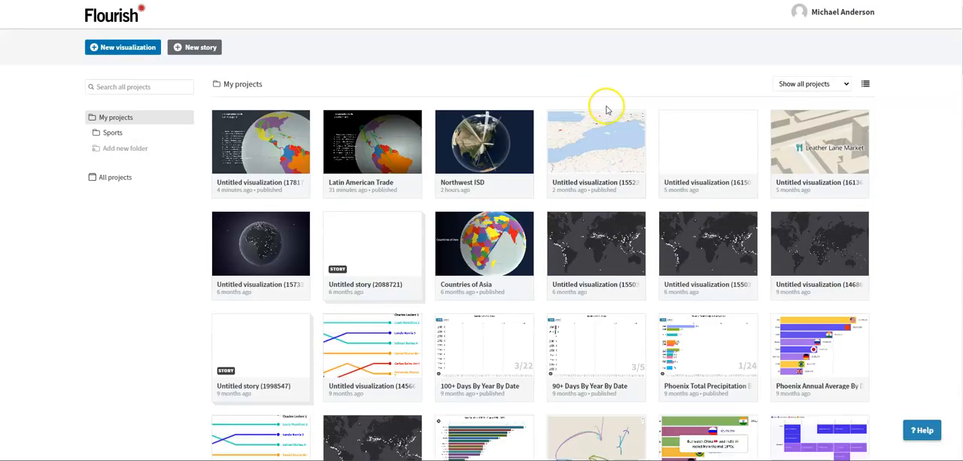
Sign out of the Flourish account and log back in with Google.
click(830, 14)
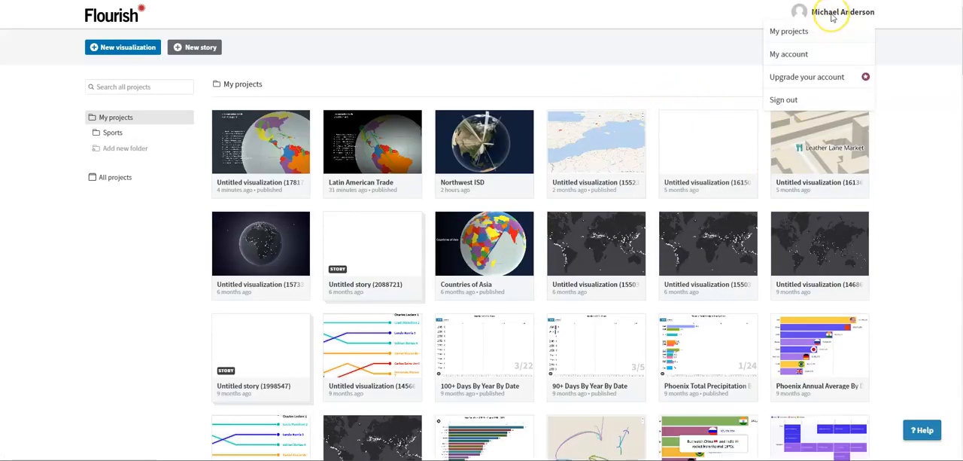
click(778, 98)
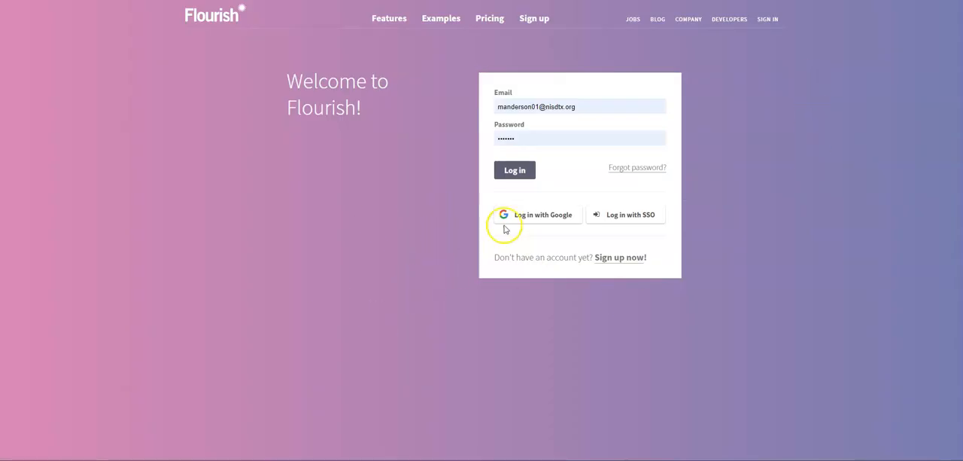
click(538, 215)
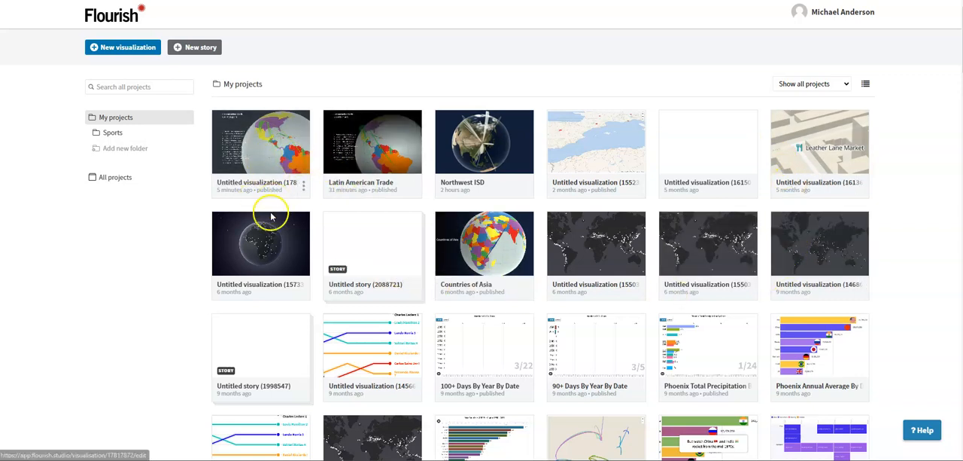
Create a new visualization from the Default starting point of the Connections globe template.
click(122, 49)
scroll(383, 220, down, 1)
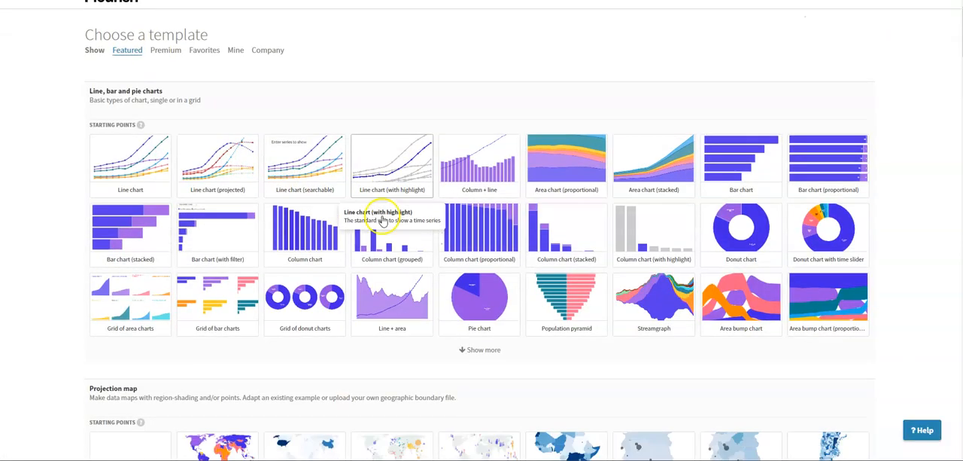
scroll(386, 216, down, 2)
scroll(398, 218, down, 2)
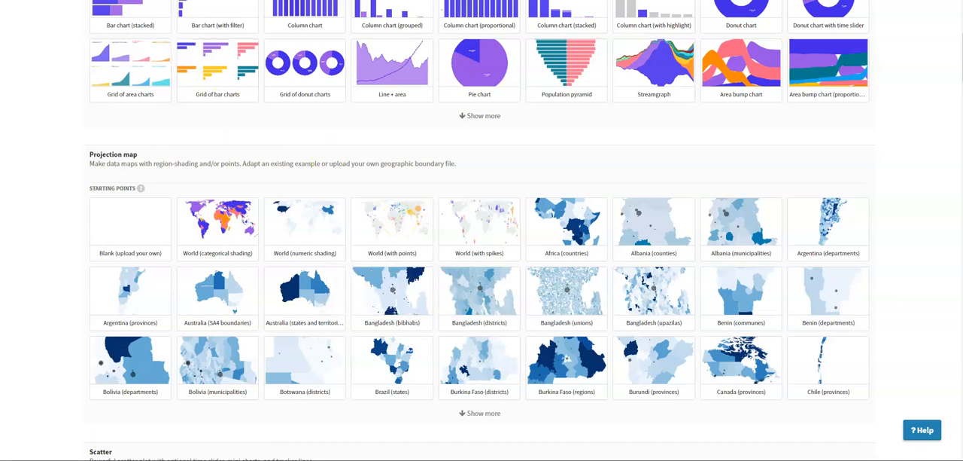
scroll(287, 193, down, 20)
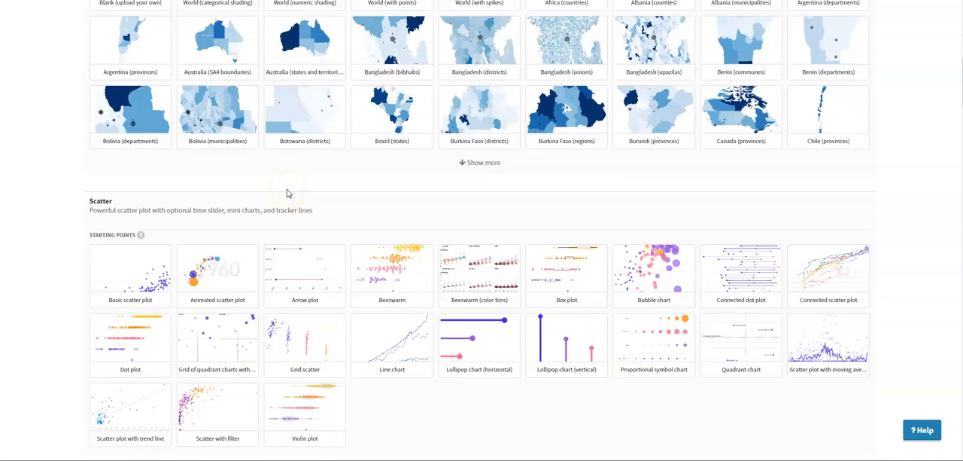
scroll(287, 194, down, 15)
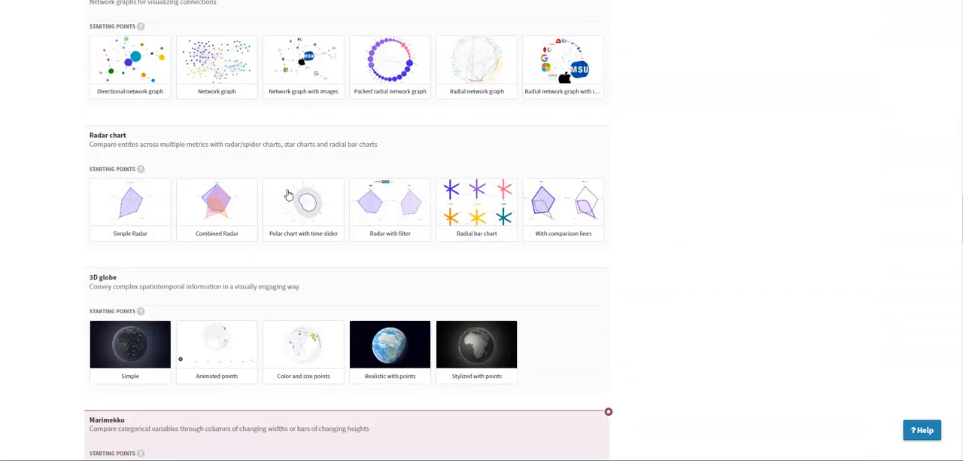
scroll(287, 193, down, 3)
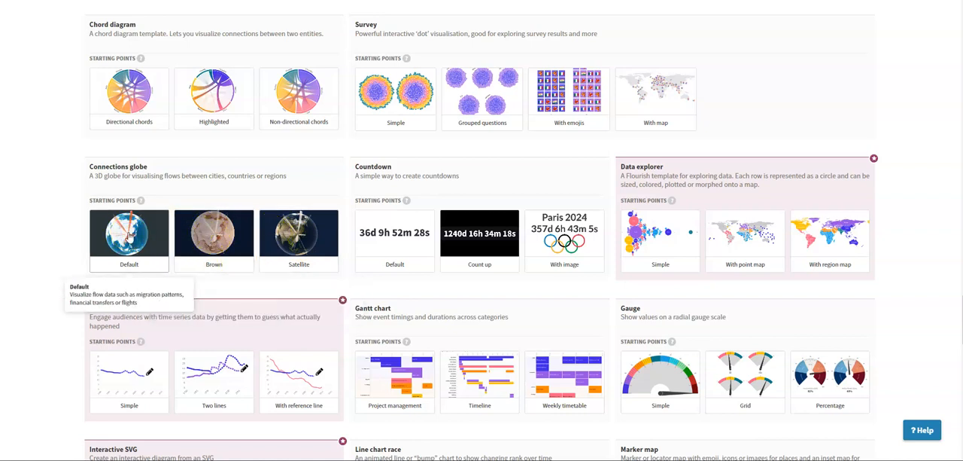
click(130, 234)
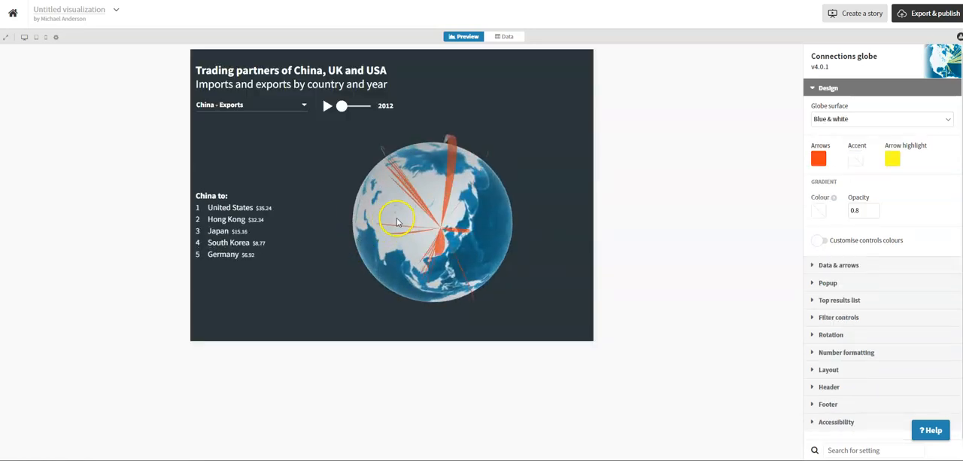
Rotate the sample globe in the preview to examine its China export arrows from several angles.
drag(390, 212, 456, 202)
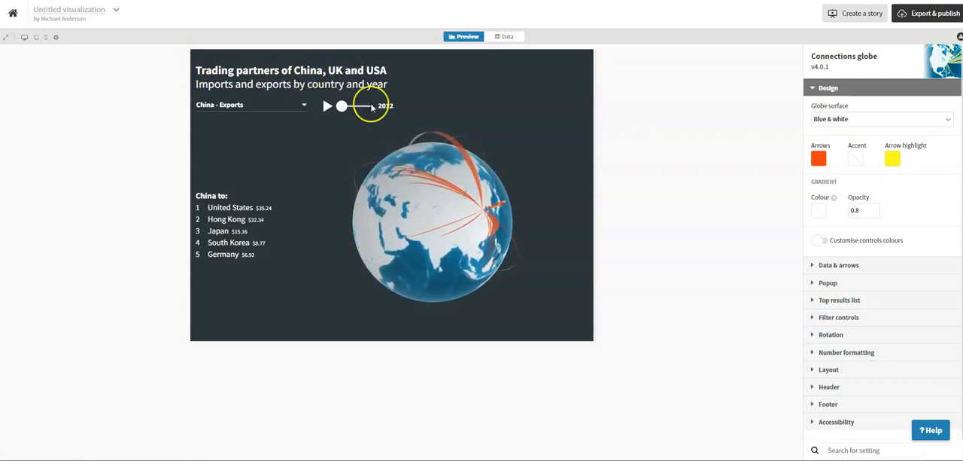
drag(445, 224, 403, 241)
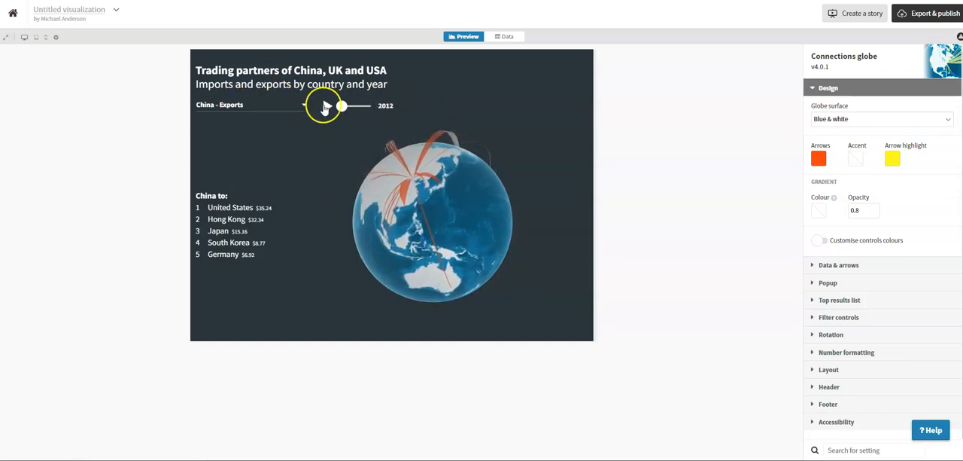
drag(442, 220, 411, 189)
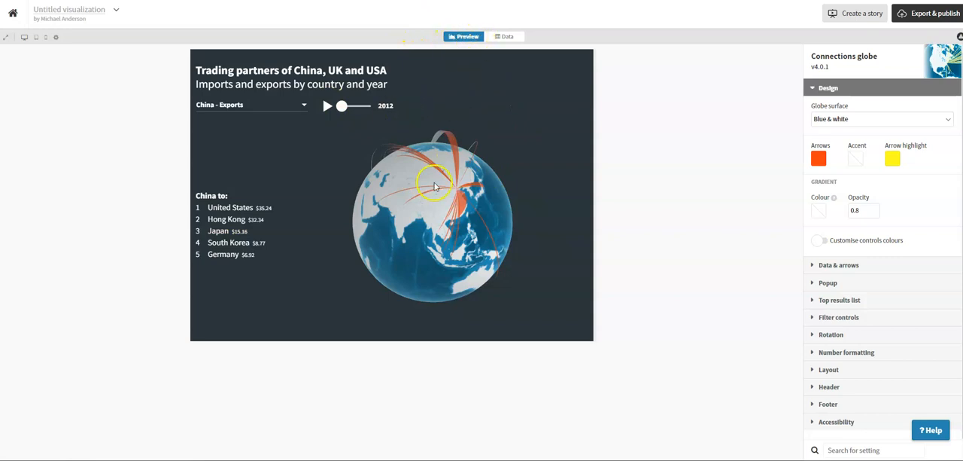
drag(447, 242, 436, 225)
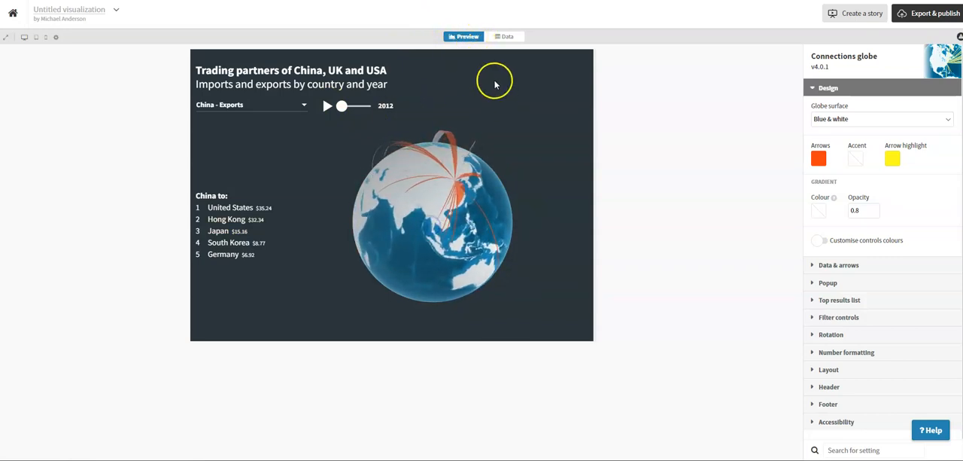
Examine the template's sample data in the Values and Locations sheets and compare it with the globe preview.
click(496, 37)
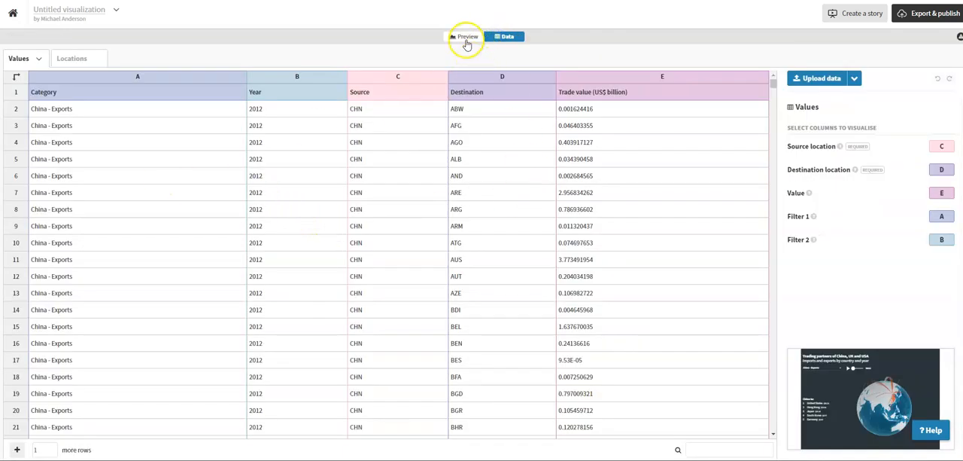
click(466, 37)
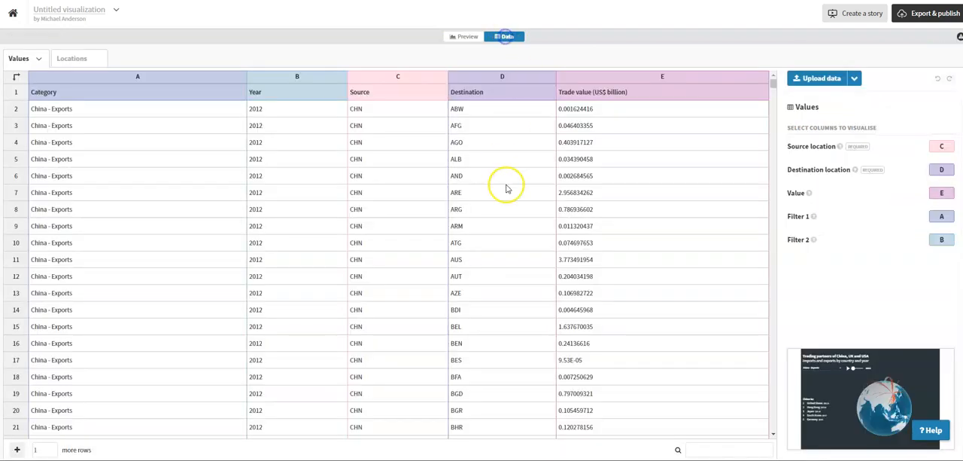
click(505, 37)
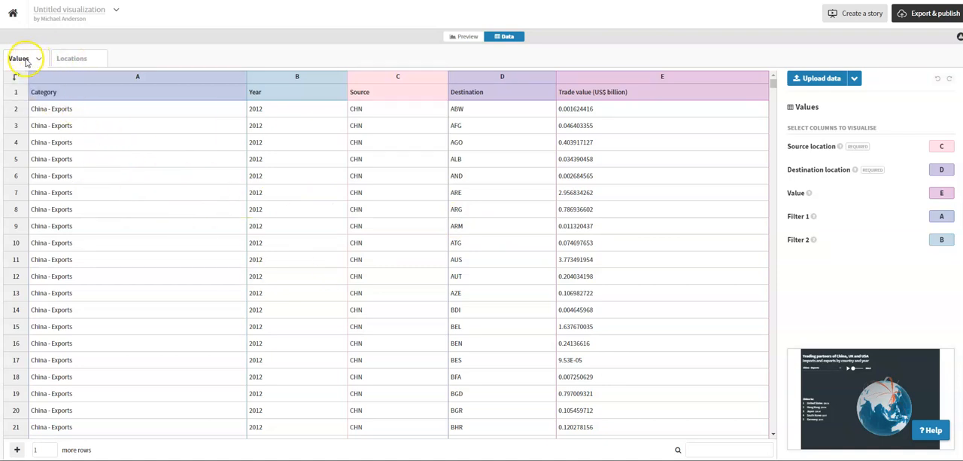
click(65, 59)
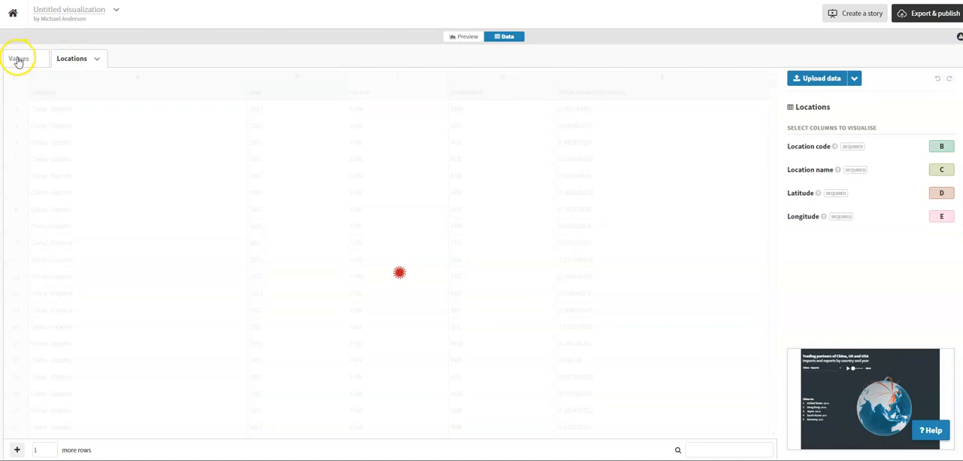
click(18, 58)
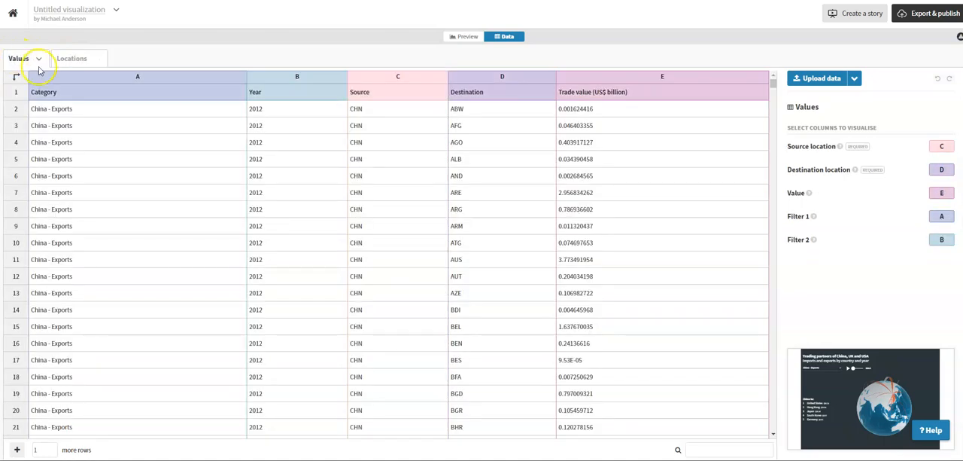
Clear all sample data from both the Values sheet and the Locations sheet.
click(40, 60)
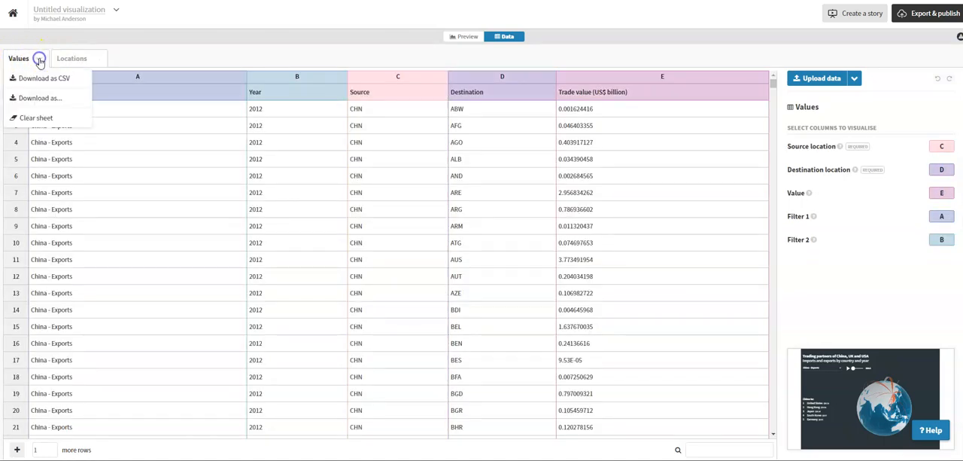
click(39, 117)
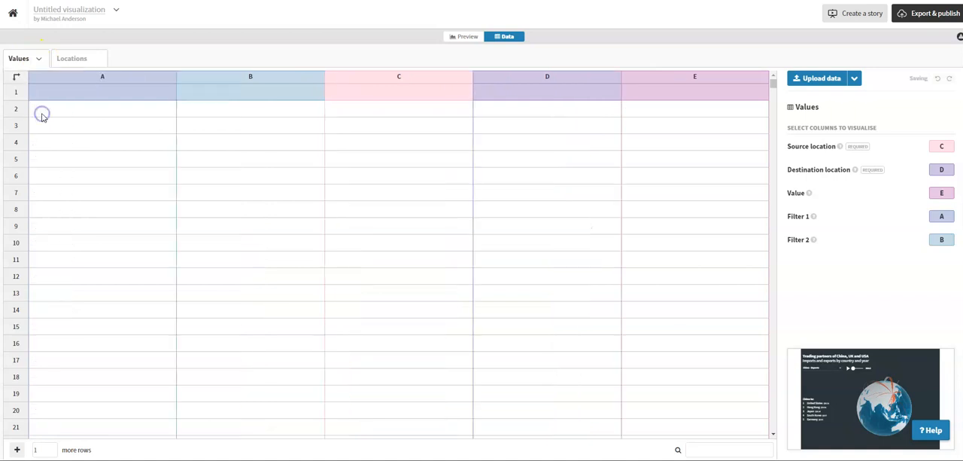
click(69, 61)
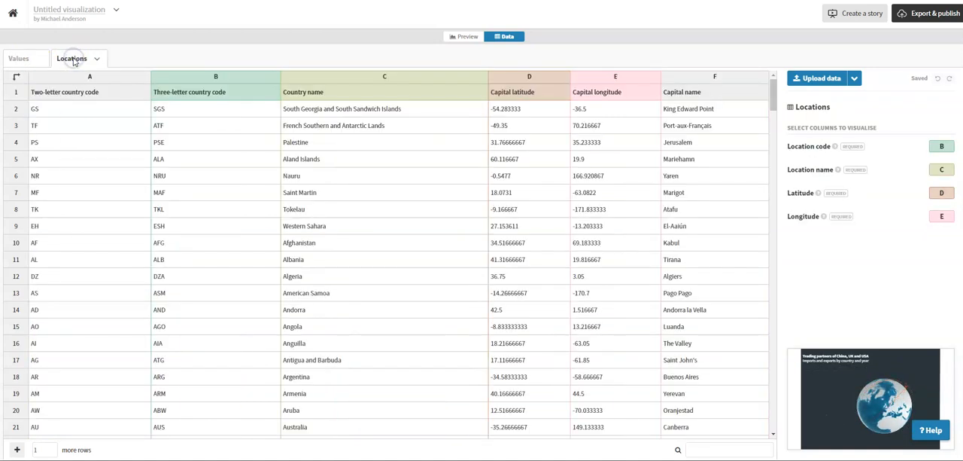
click(95, 59)
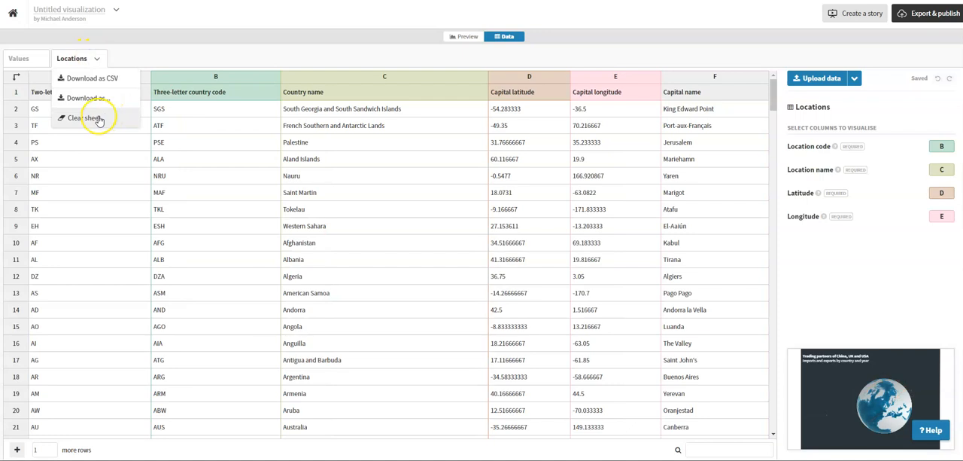
click(98, 119)
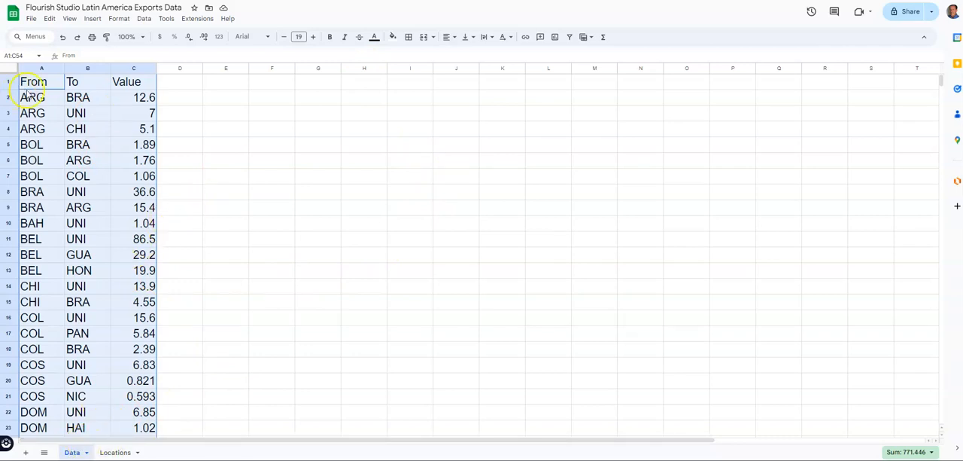
Copy the From, To and Value data (A1:C54) from the Google Sheets Data tab and paste it into Flourish's Values sheet at cell A1.
drag(38, 86, 125, 320)
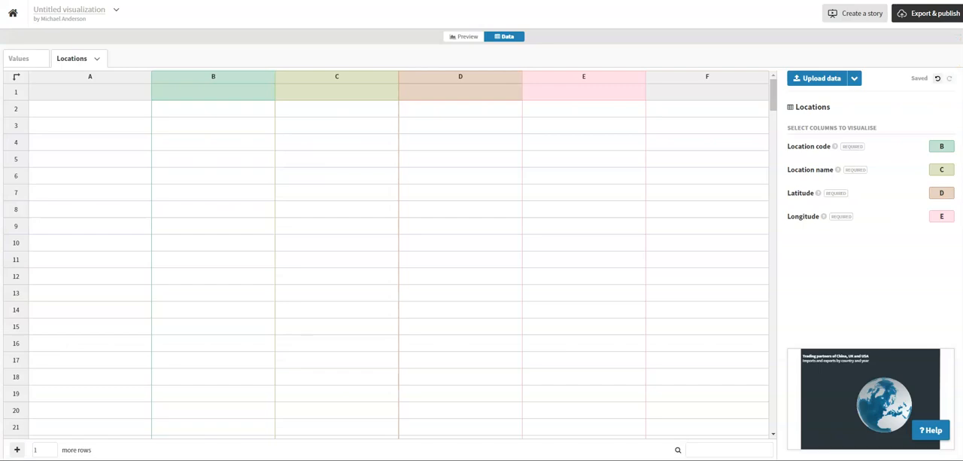
click(20, 61)
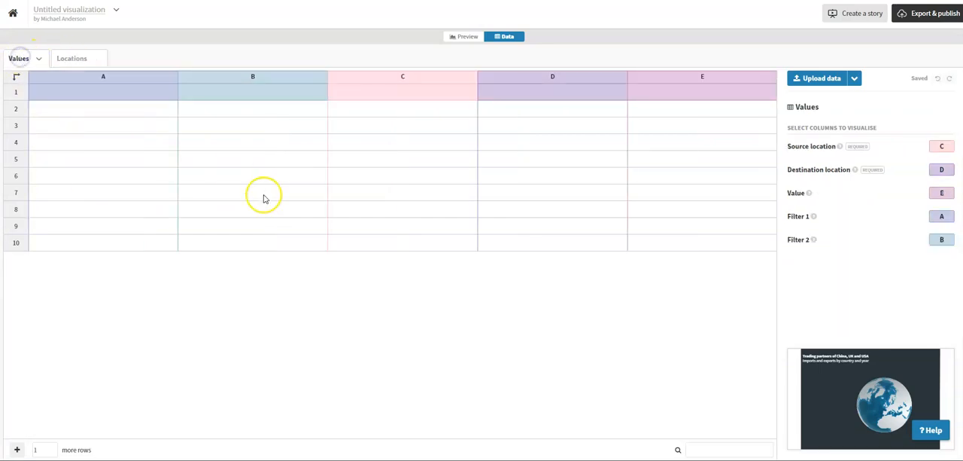
click(83, 91)
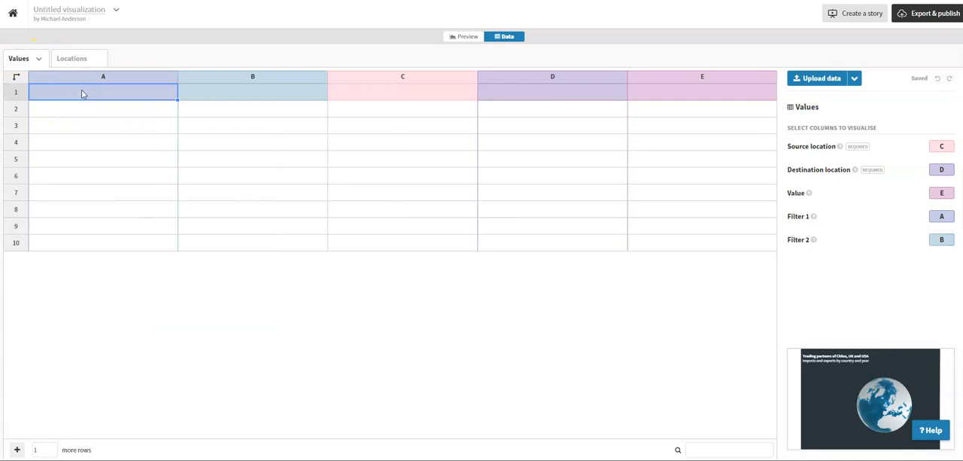
key(ctrl+v)
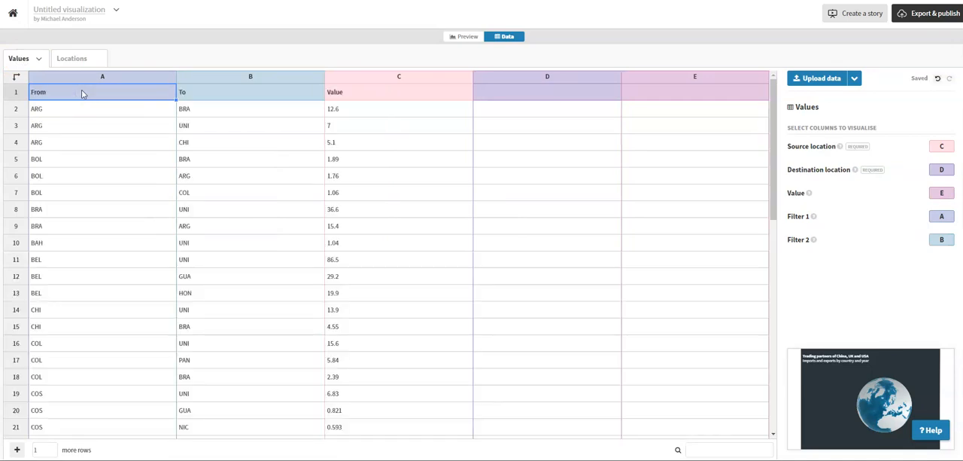
Copy the location codes, names and coordinates (A1:E27) from the Google Sheets Locations tab and paste them into Flourish's Locations sheet at cell A1.
click(64, 58)
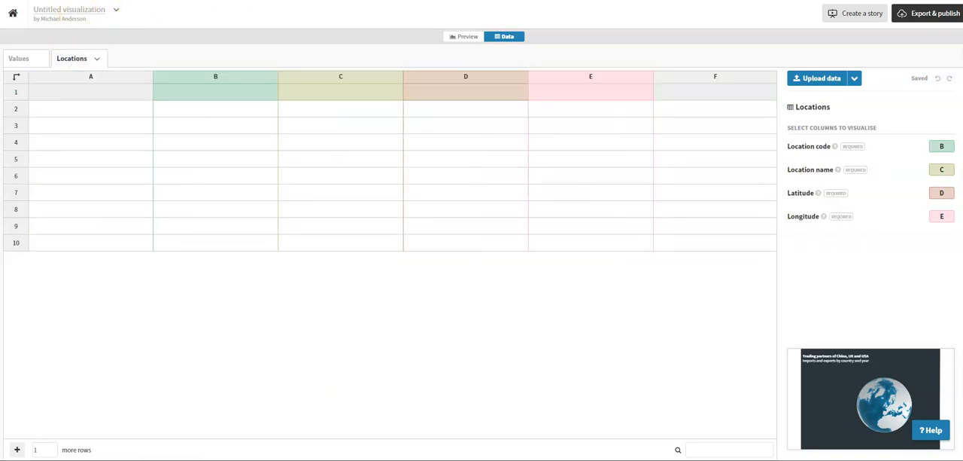
key(ctrl+Tab)
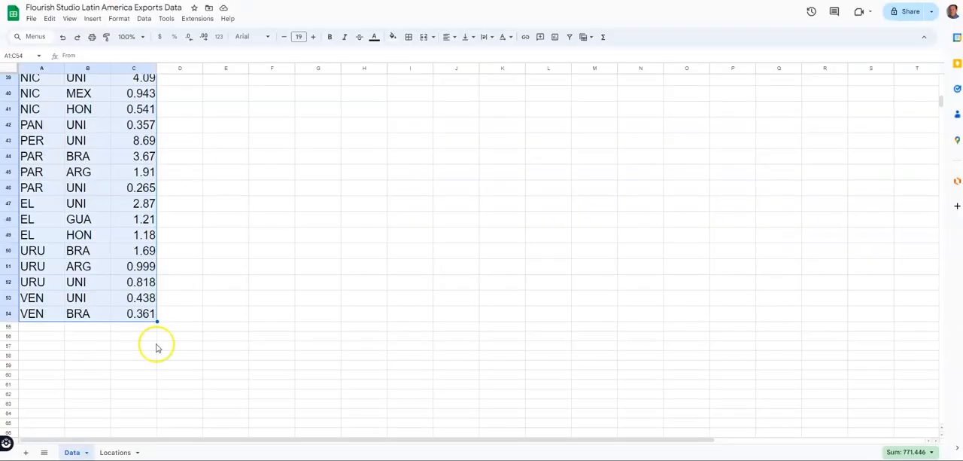
click(119, 452)
drag(28, 361, 401, 71)
drag(308, 66, 334, 86)
key(ctrl+c)
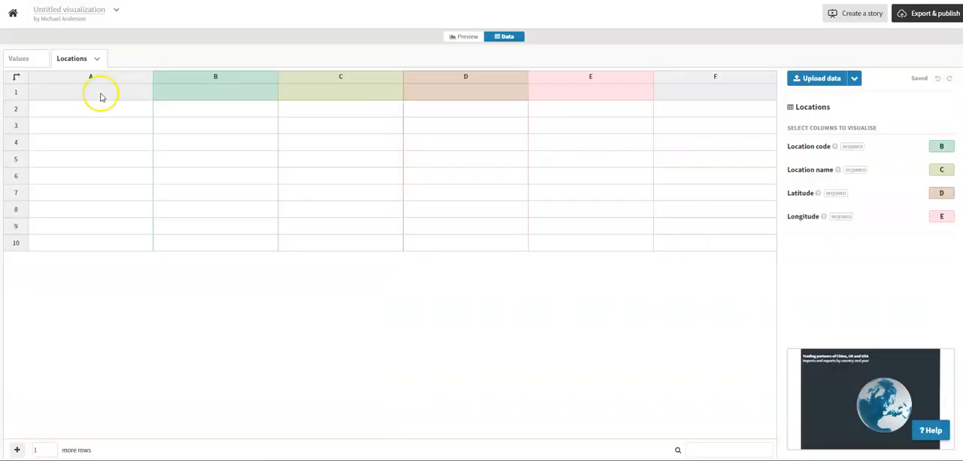
click(96, 99)
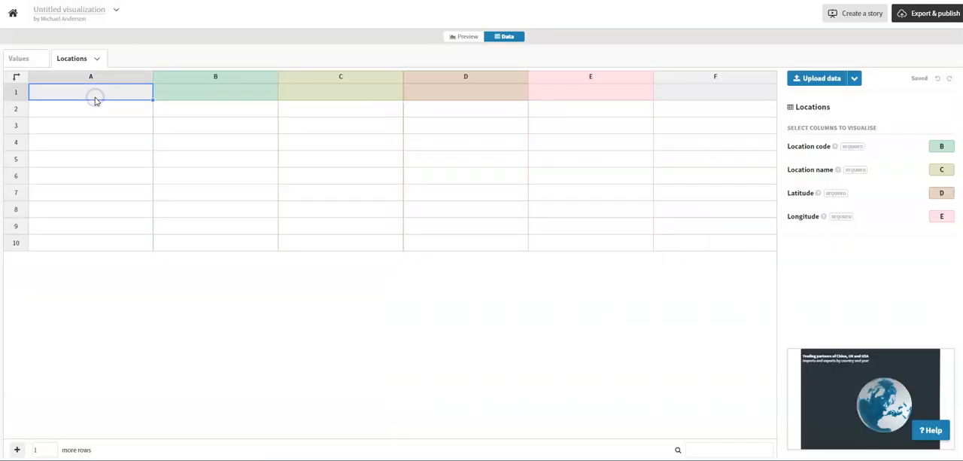
key(ctrl+v)
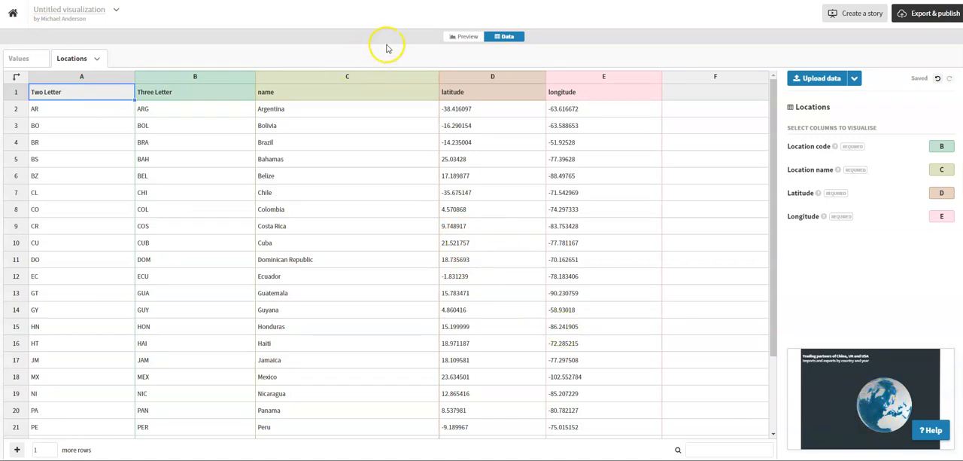
Rotate the globe in the preview to check whether trade arrows are drawn from the pasted data.
click(462, 36)
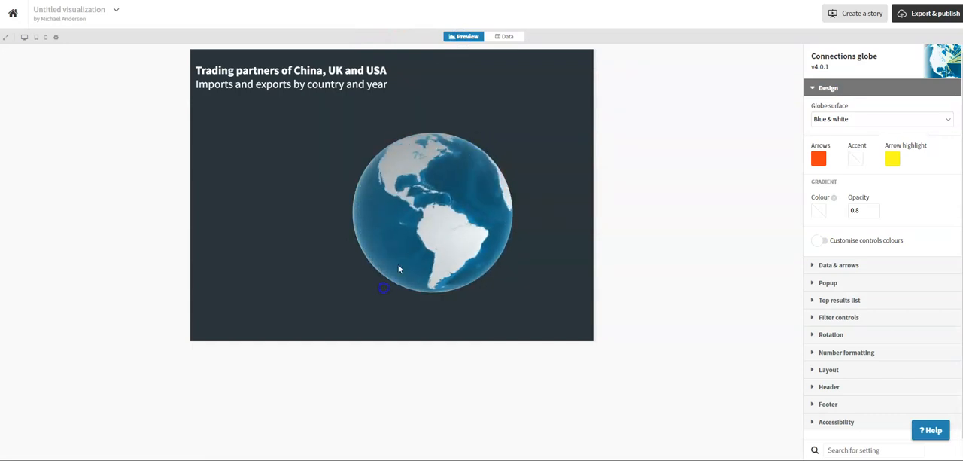
drag(463, 226, 355, 166)
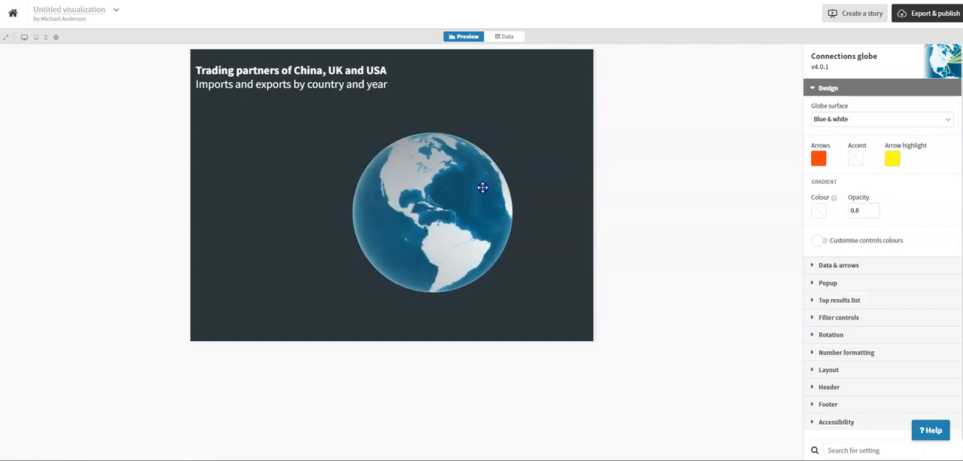
drag(447, 208, 430, 191)
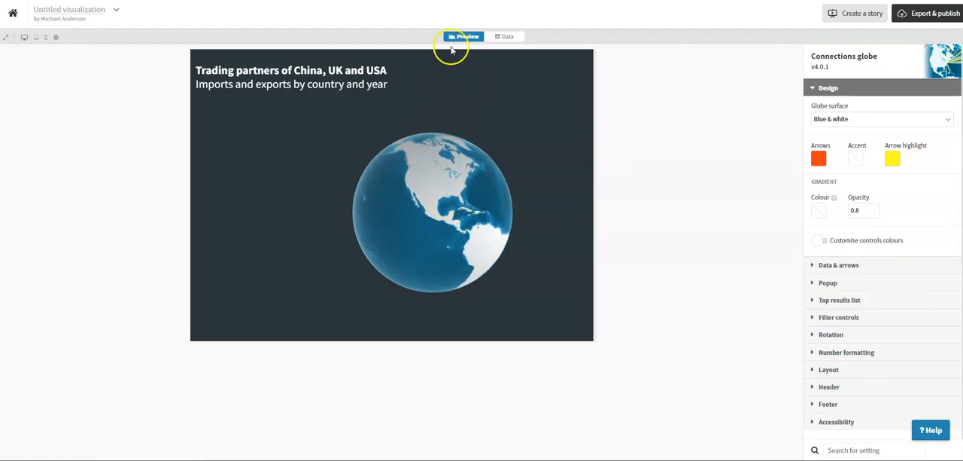
In the Values sheet, map Source location to column A, Destination location to column B and Value to column C.
click(504, 37)
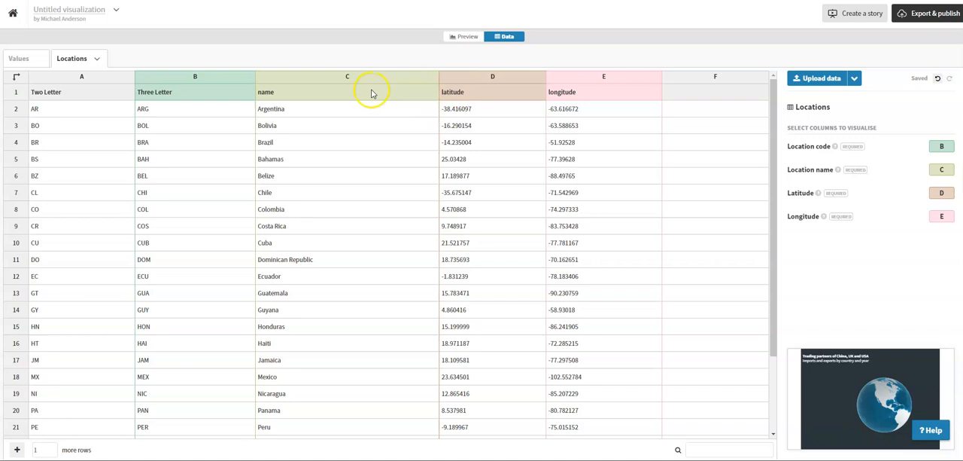
click(21, 60)
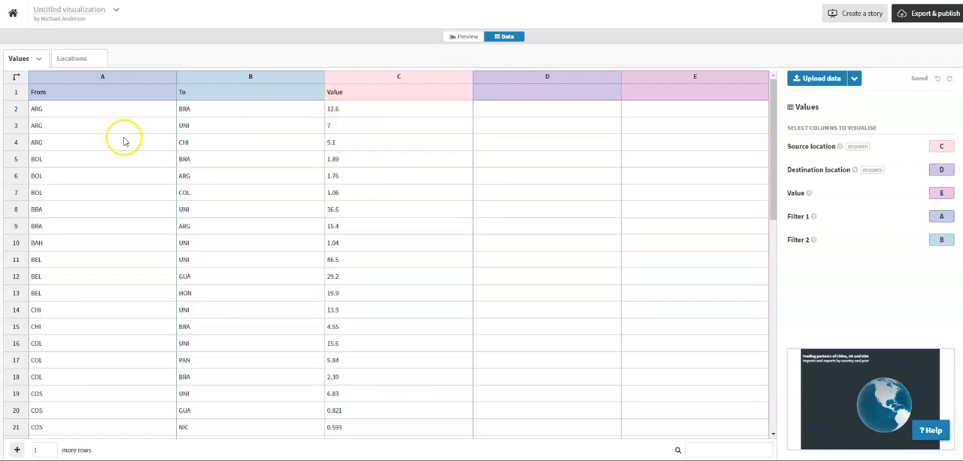
click(938, 145)
text(A)
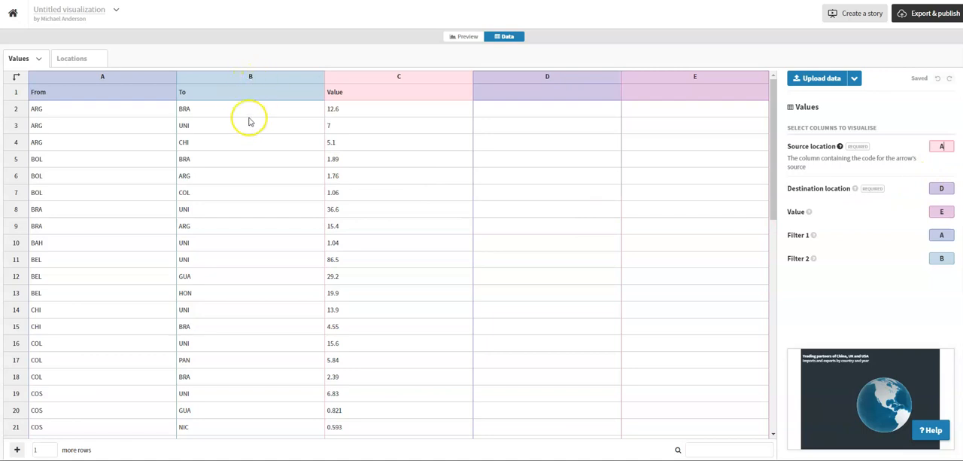
click(935, 189)
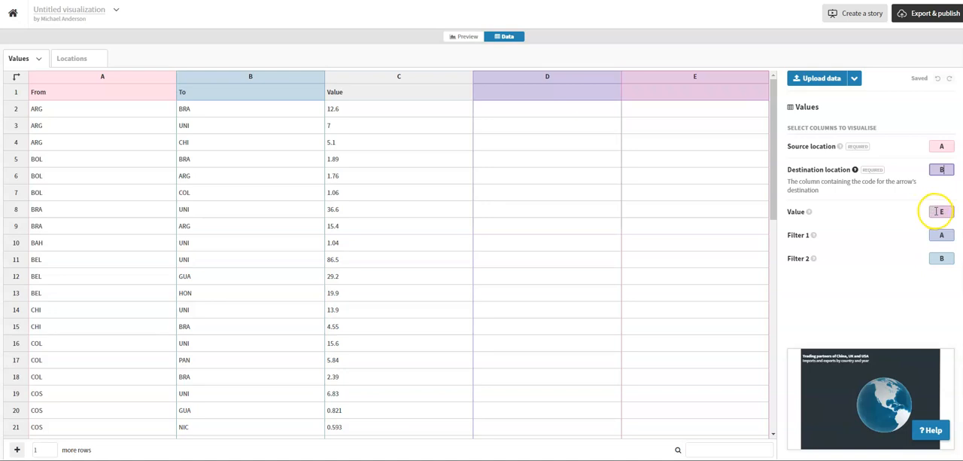
click(937, 211)
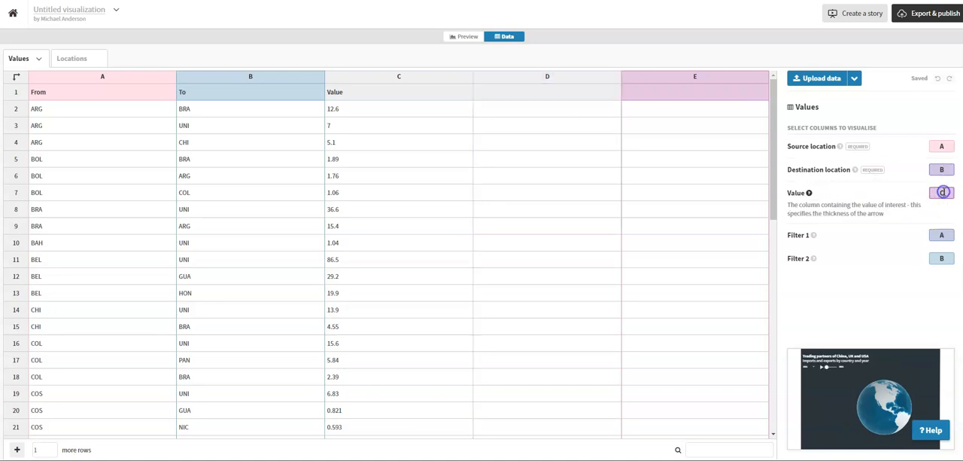
text(C)
click(941, 208)
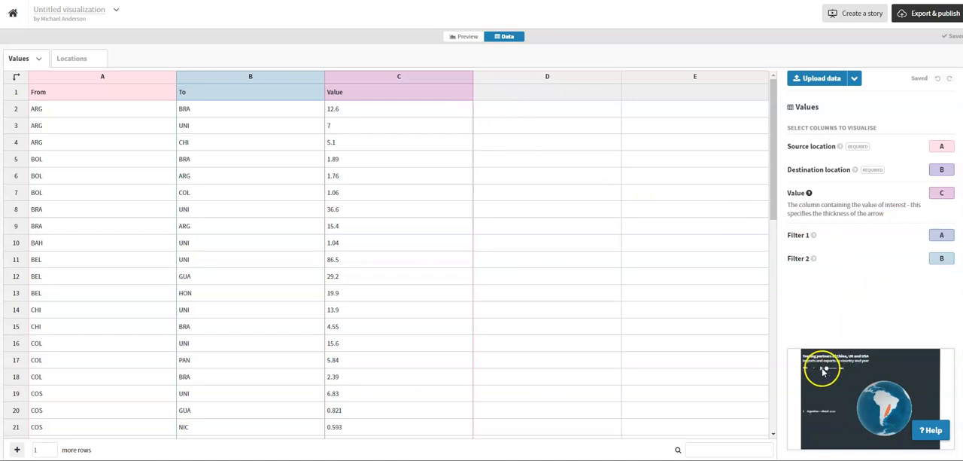
Clear the column assignments of Filter 1 and Filter 2 in the Values sheet.
click(942, 234)
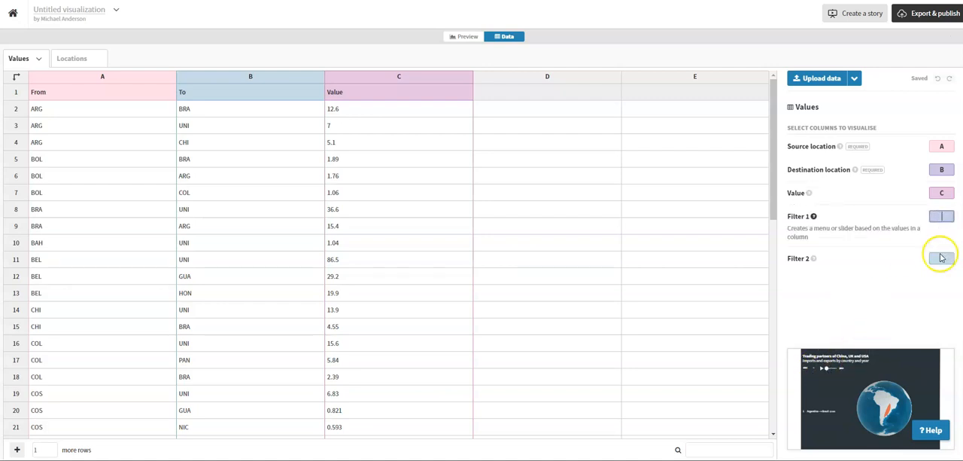
click(941, 258)
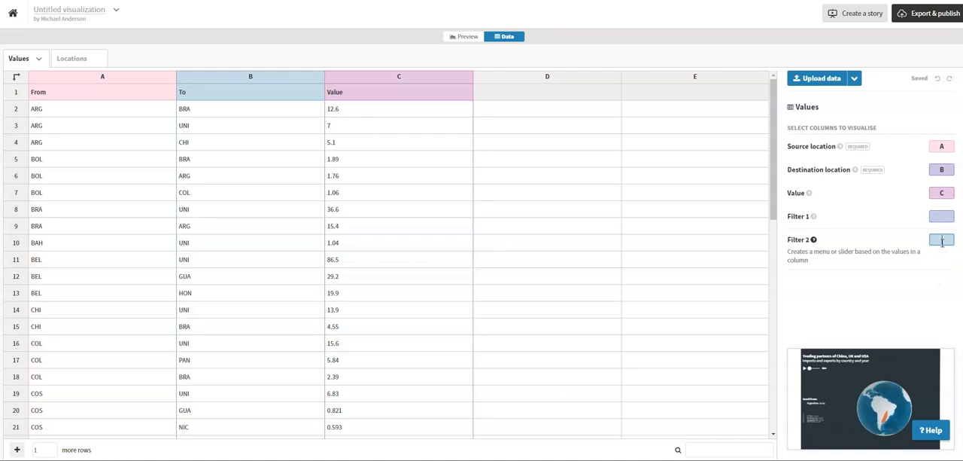
click(913, 300)
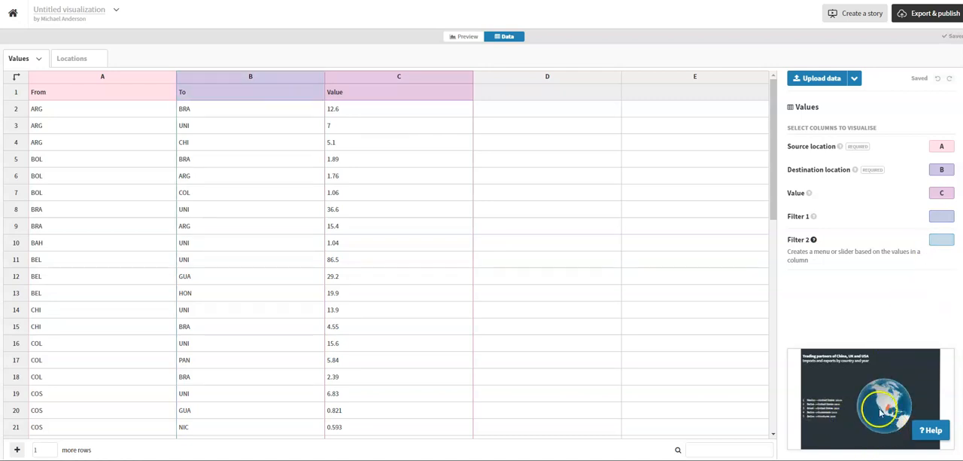
Examine the Latin American trade arrows on the preview globe from several angles and distances, and compare with the published Latin American Trade example.
click(462, 36)
drag(414, 236, 384, 176)
drag(432, 225, 404, 222)
scroll(401, 188, up, 3)
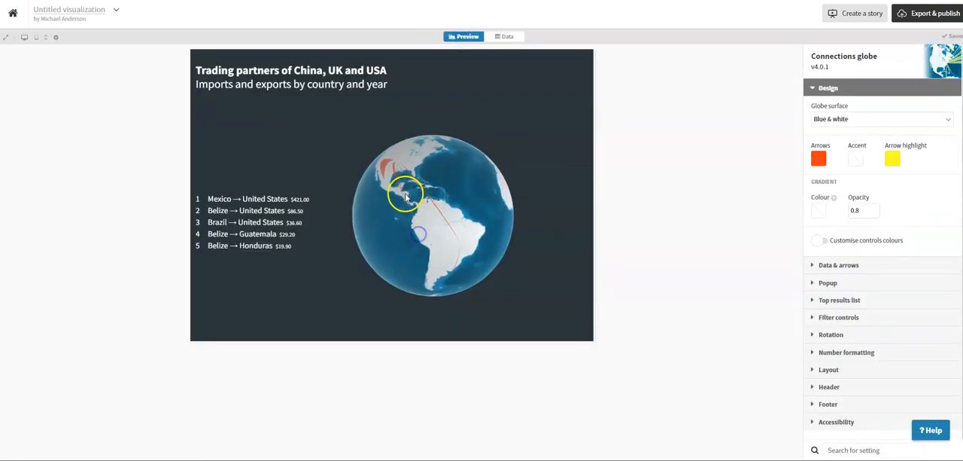
scroll(400, 189, up, 5)
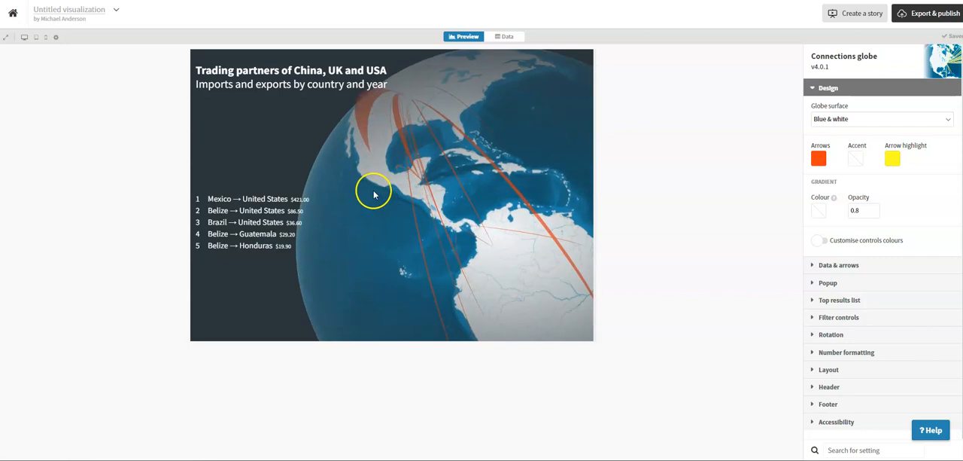
scroll(378, 197, down, 4)
scroll(390, 203, down, 1)
drag(390, 213, 429, 224)
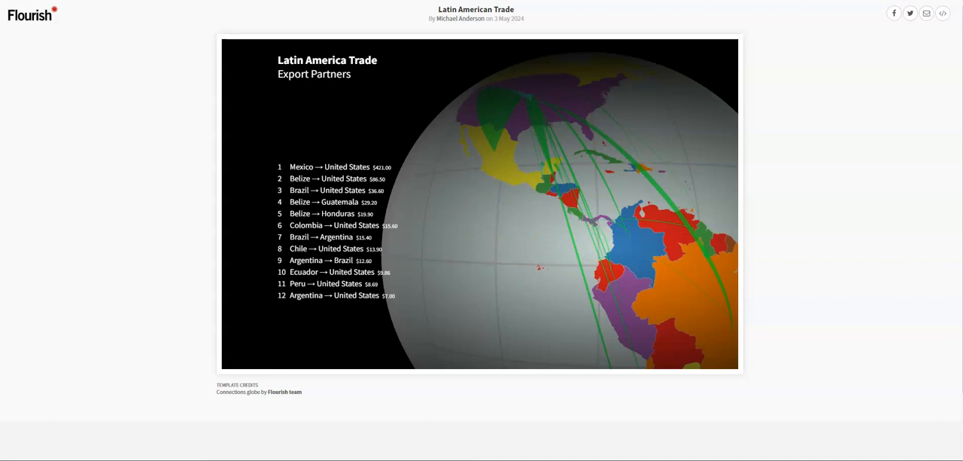
click(90, 1)
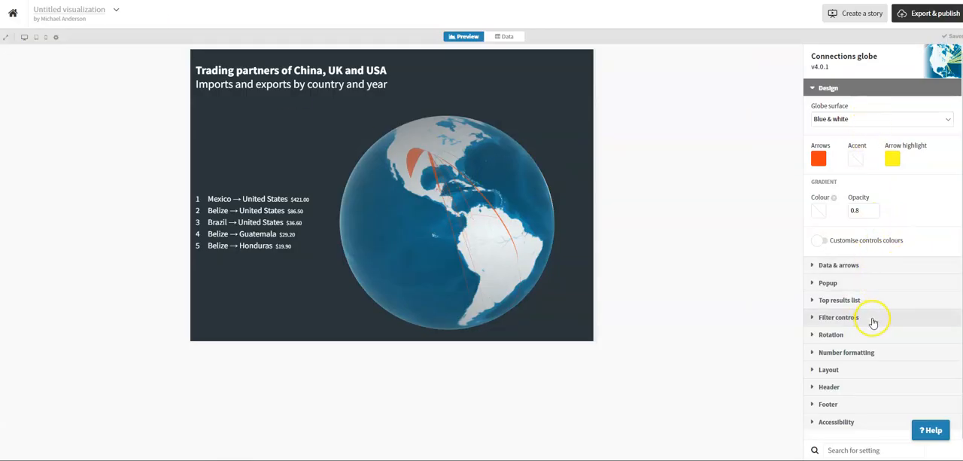
Set the header title to "Latin America Trade" and the subtitle to "Export Prtners".
scroll(873, 322, down, 1)
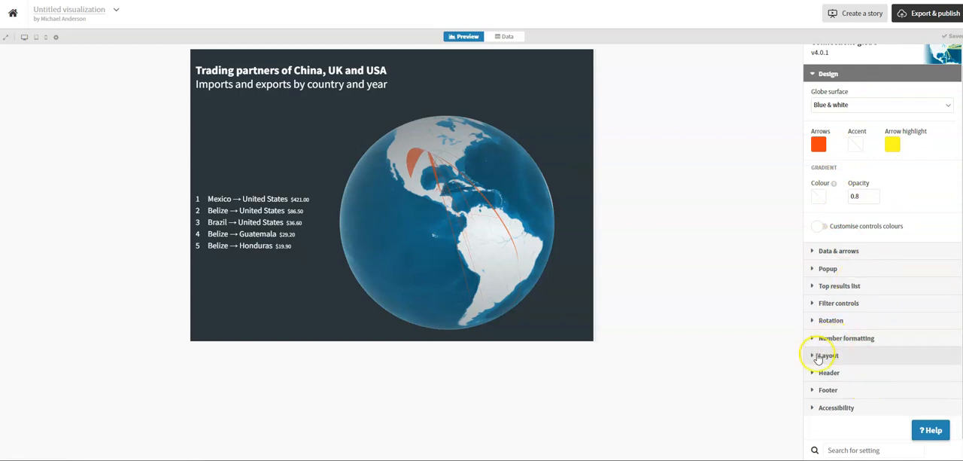
click(826, 372)
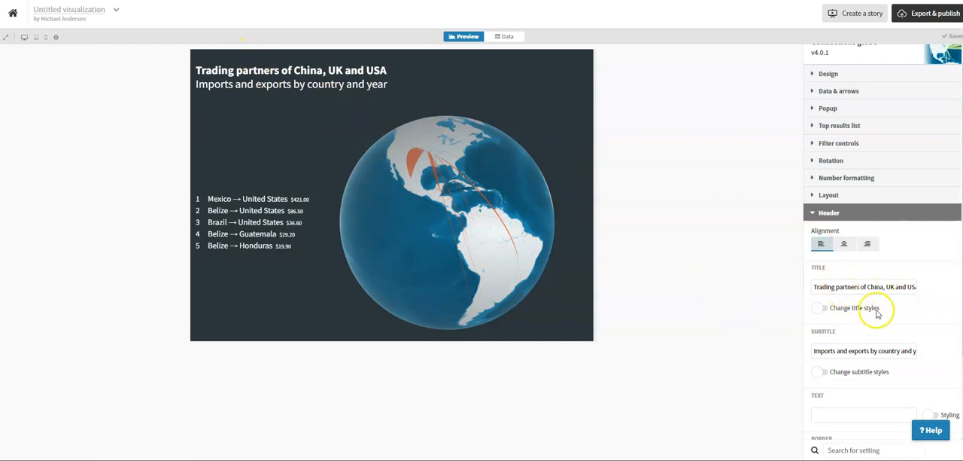
triple_click(866, 286)
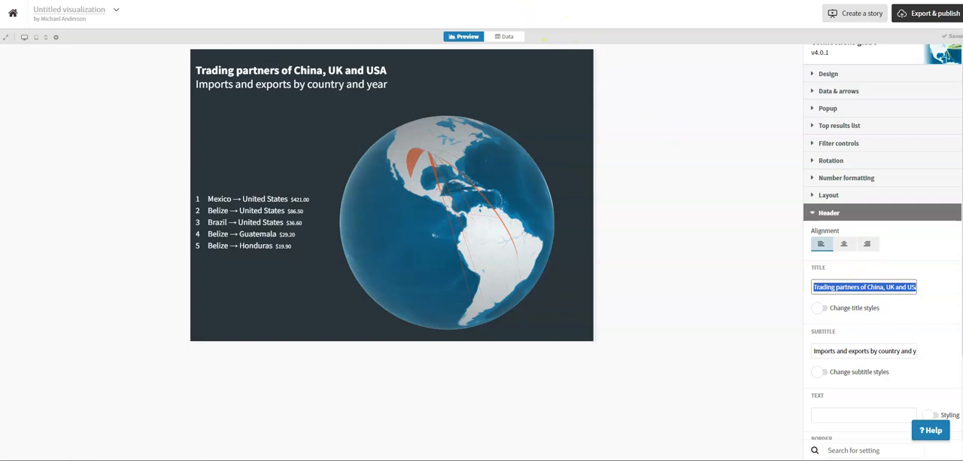
text(Latin America Trade)
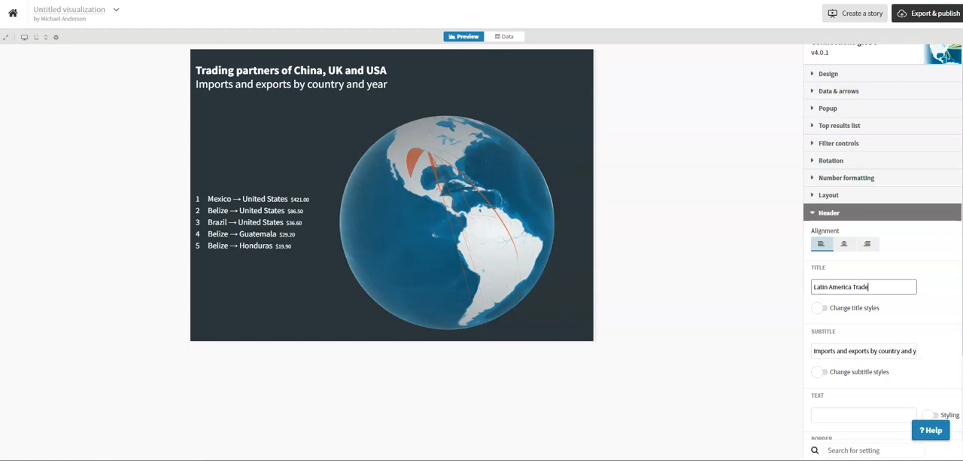
triple_click(841, 352)
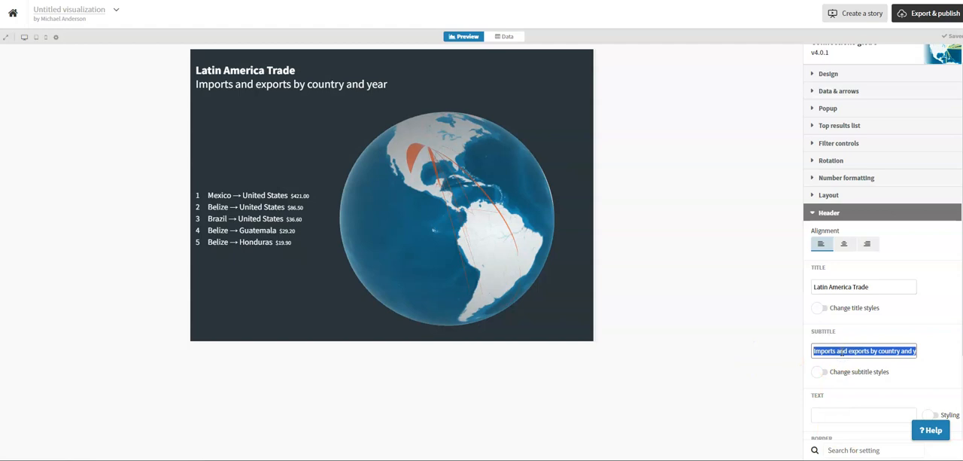
text(Export Prtners)
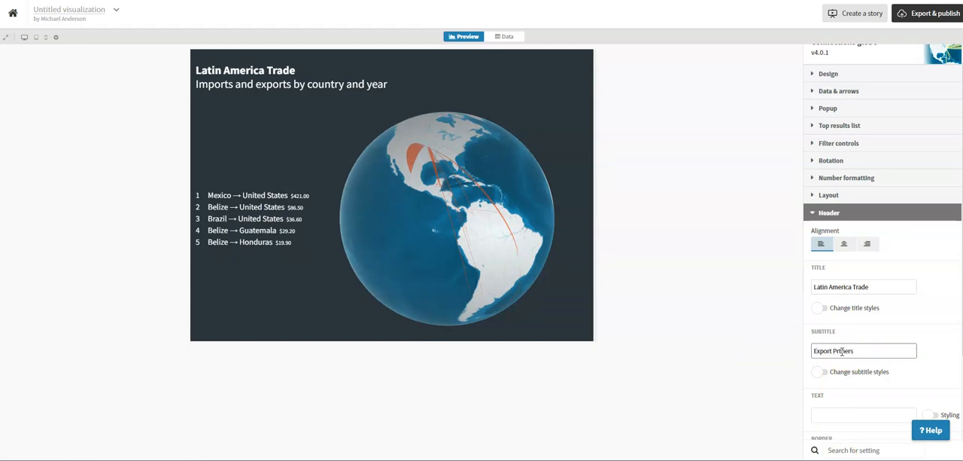
click(646, 184)
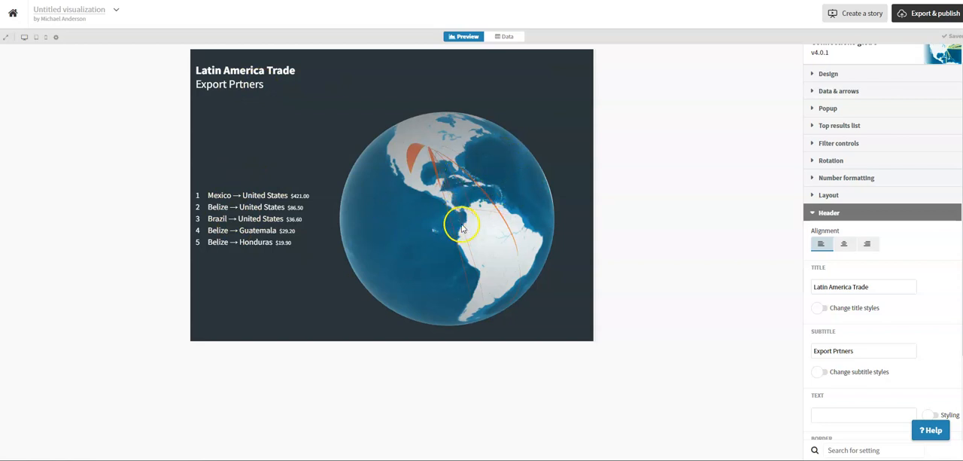
Try the Brown globe surface, and settle on the Seven-colour map surface.
scroll(866, 130, up, 1)
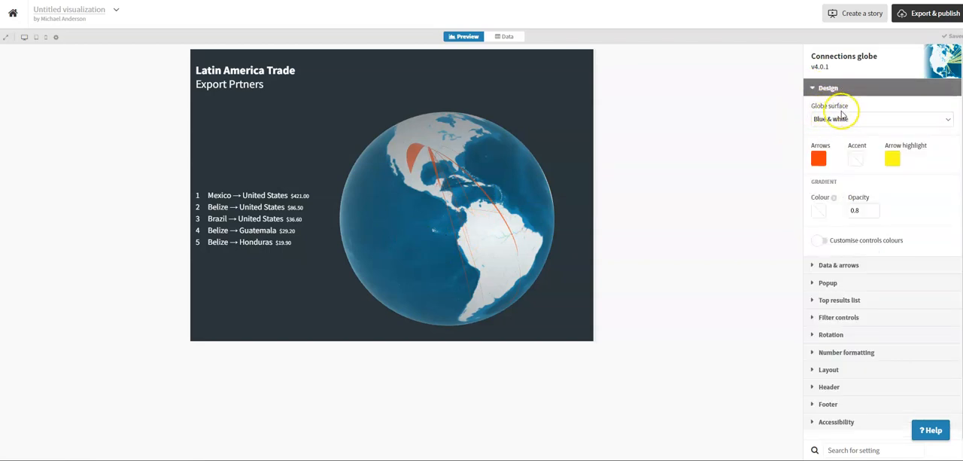
click(831, 120)
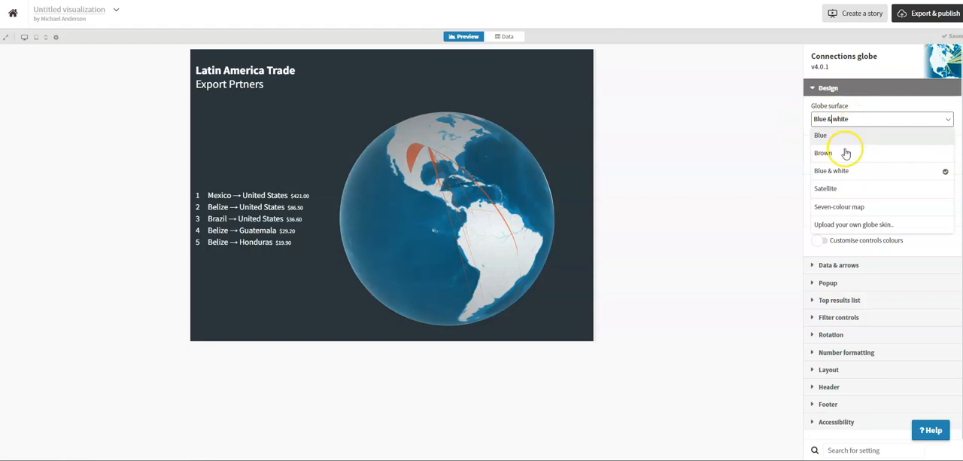
click(839, 153)
click(847, 119)
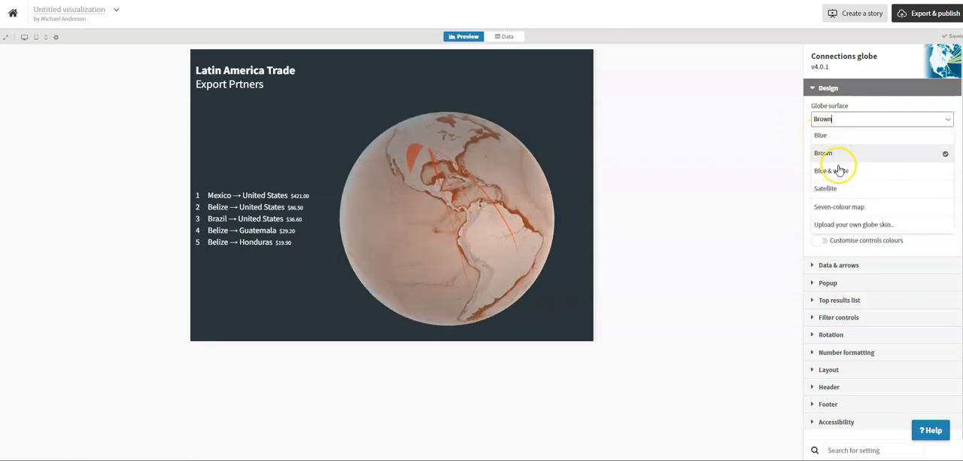
click(854, 207)
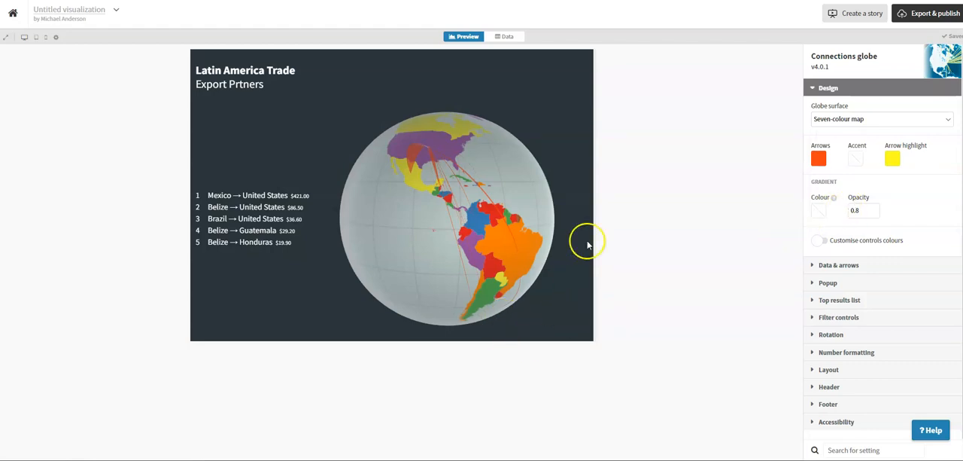
Check the arrow popups on the globe and change the arrow colour to dark green (RGB 33, 135, 35).
mouse_move(407, 150)
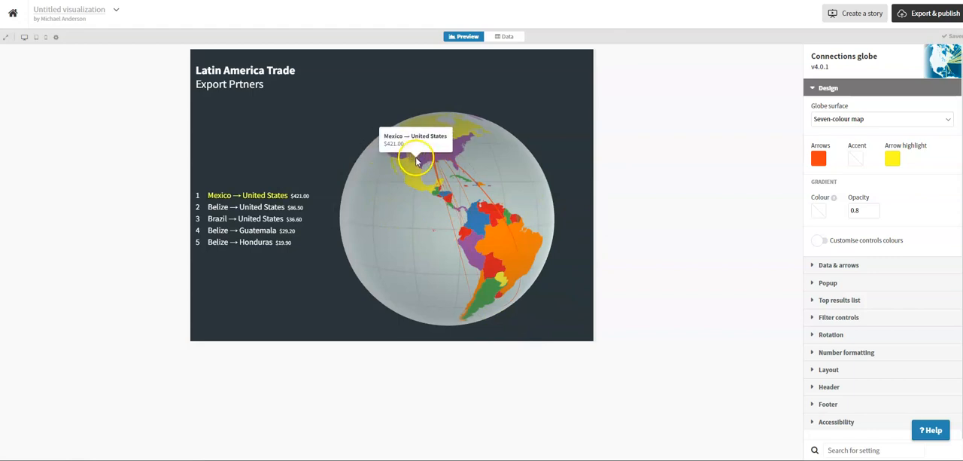
mouse_move(435, 165)
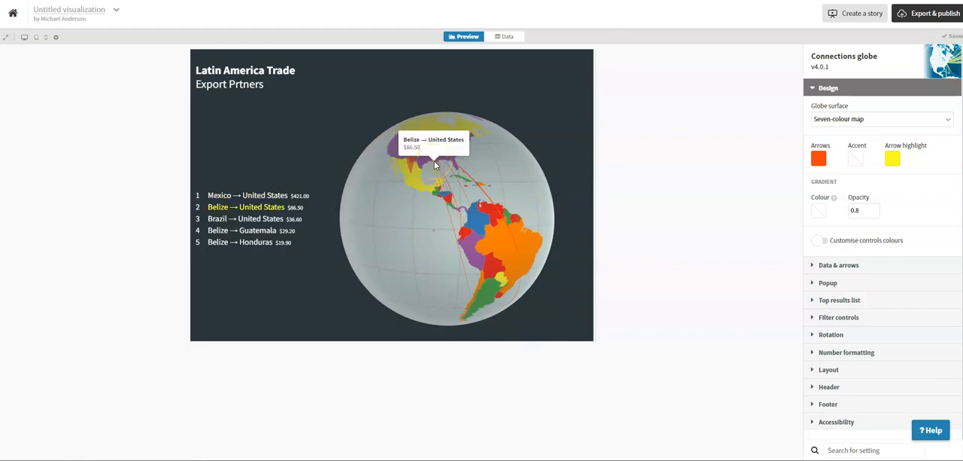
click(819, 158)
drag(778, 319, 808, 316)
click(809, 269)
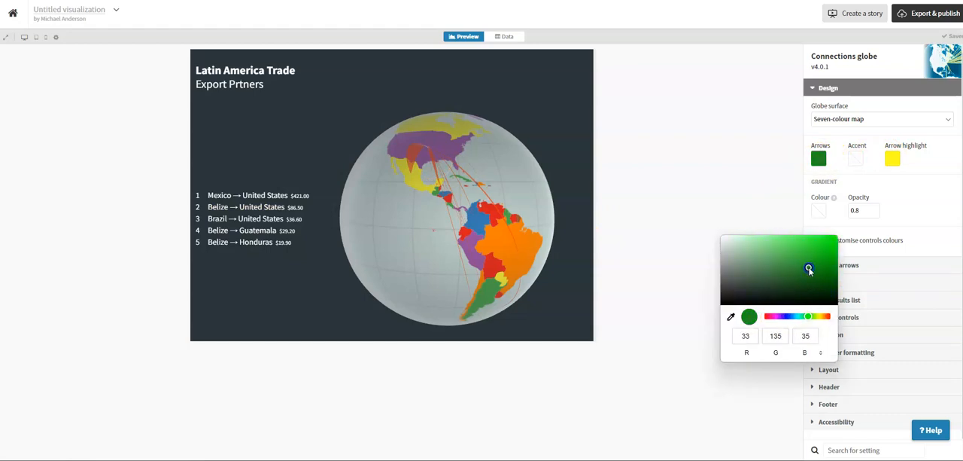
Set the arrow colour to bright green (RGB 43, 212, 46) and the arrow highlight to blue (RGB 37, 42, 187).
drag(809, 269, 813, 248)
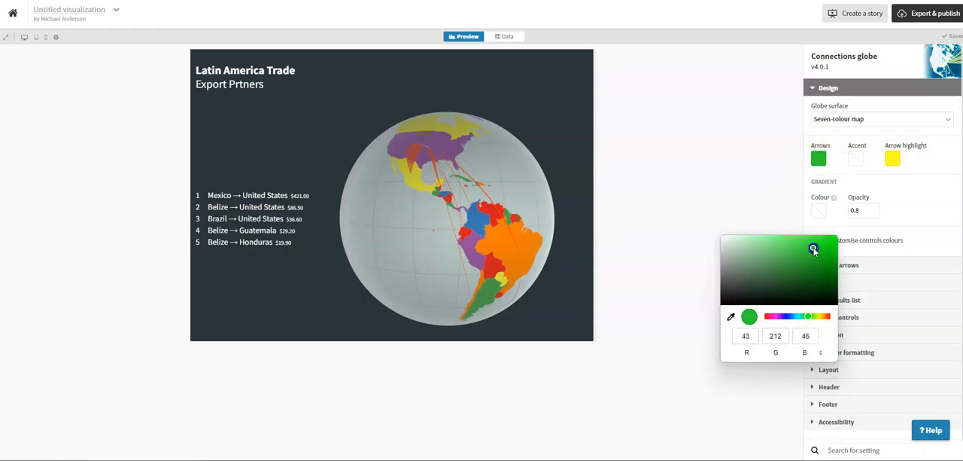
click(891, 160)
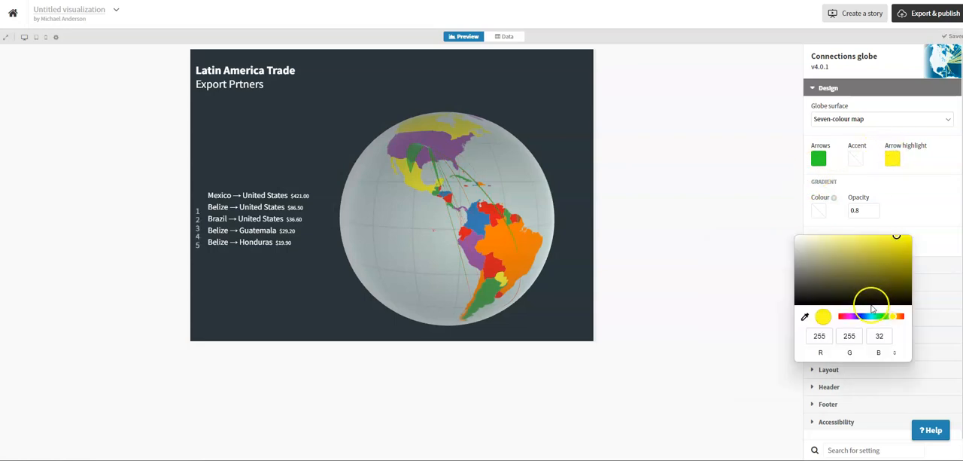
click(863, 317)
drag(863, 317, 860, 317)
click(895, 259)
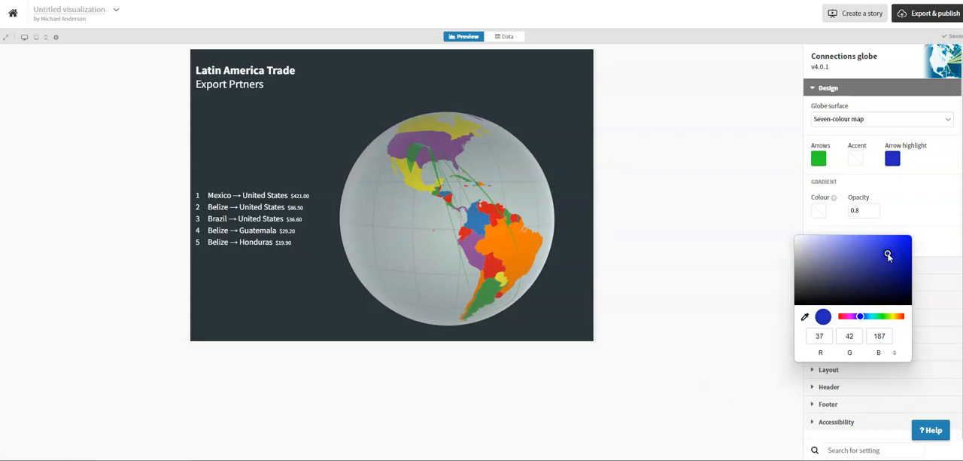
Set the gradient opacity to 0.5 and check the highlight colour on the globe's trade arrows.
click(861, 211)
double_click(862, 211)
click(875, 213)
click(875, 214)
click(876, 214)
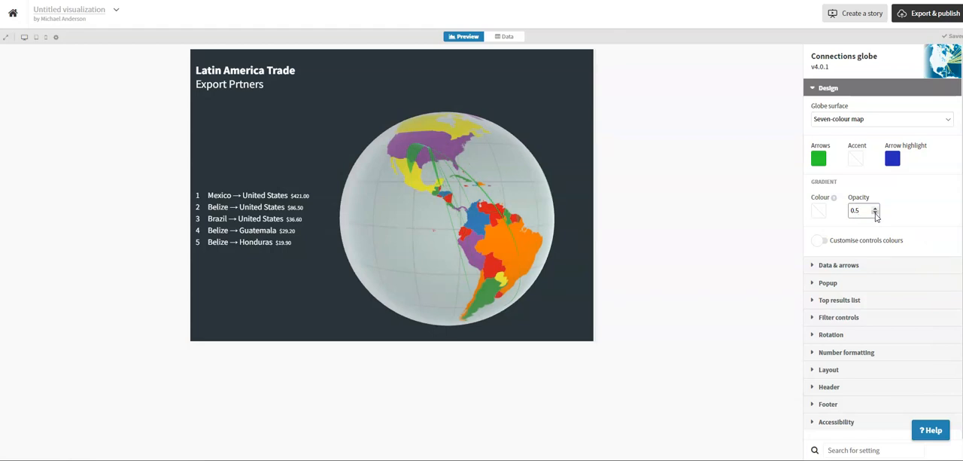
mouse_move(468, 179)
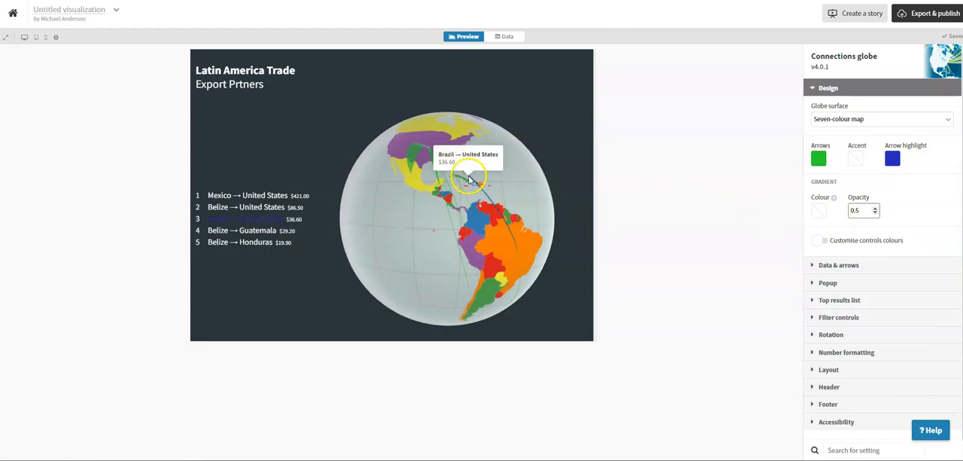
mouse_move(413, 158)
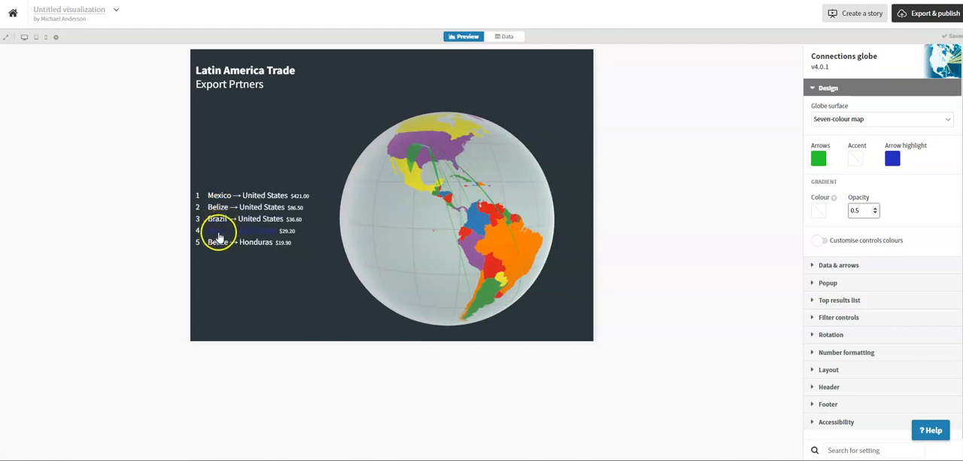
Set the maximum number of arrows to 30 and review the export values in the Values sheet.
click(814, 267)
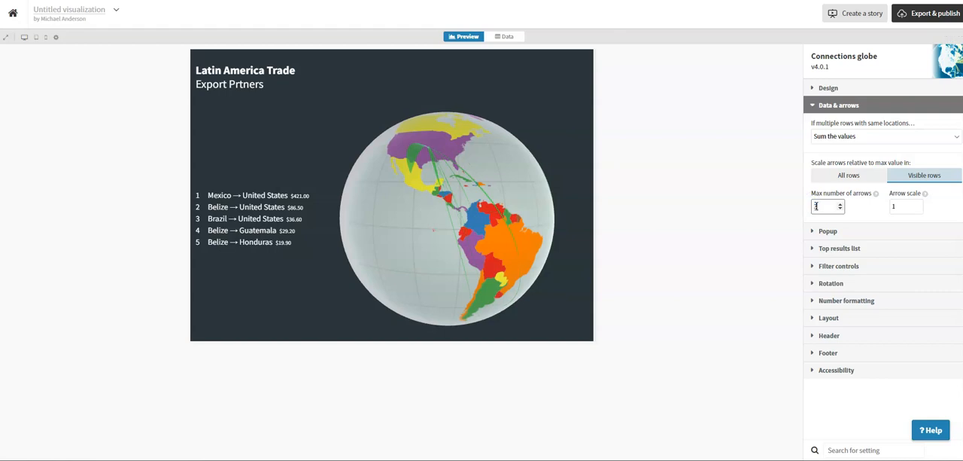
click(873, 219)
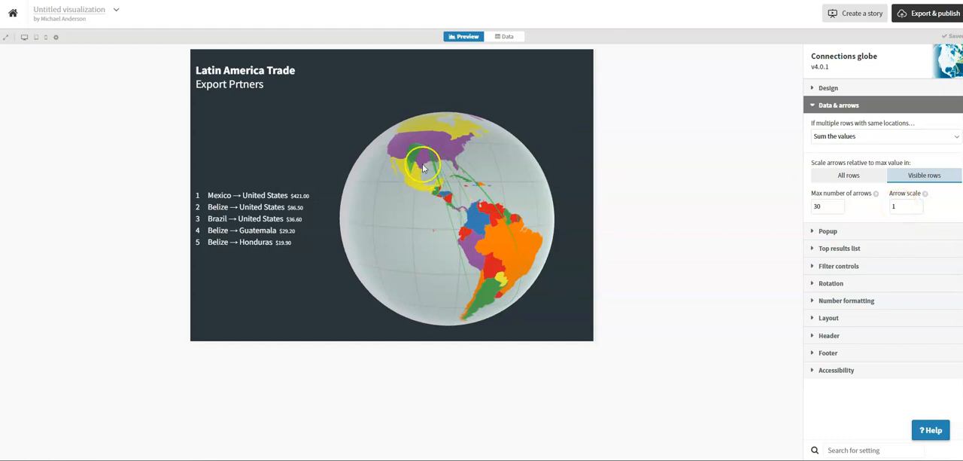
click(504, 37)
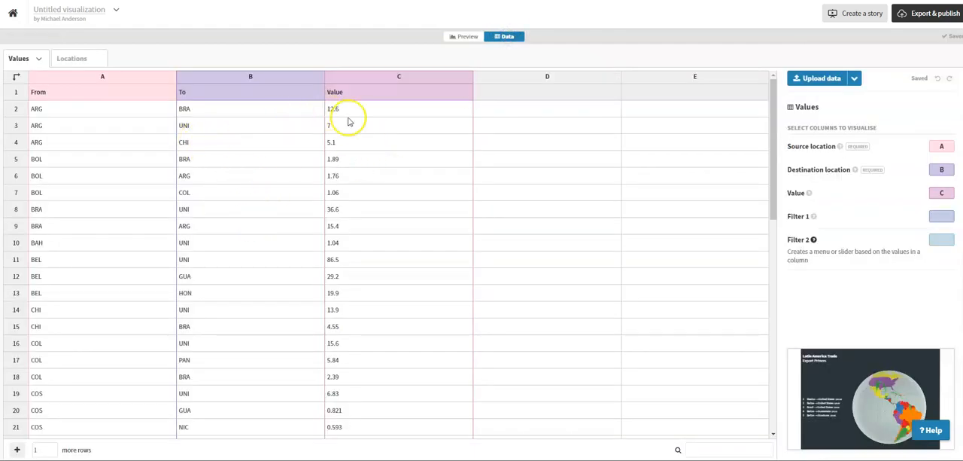
scroll(373, 189, down, 7)
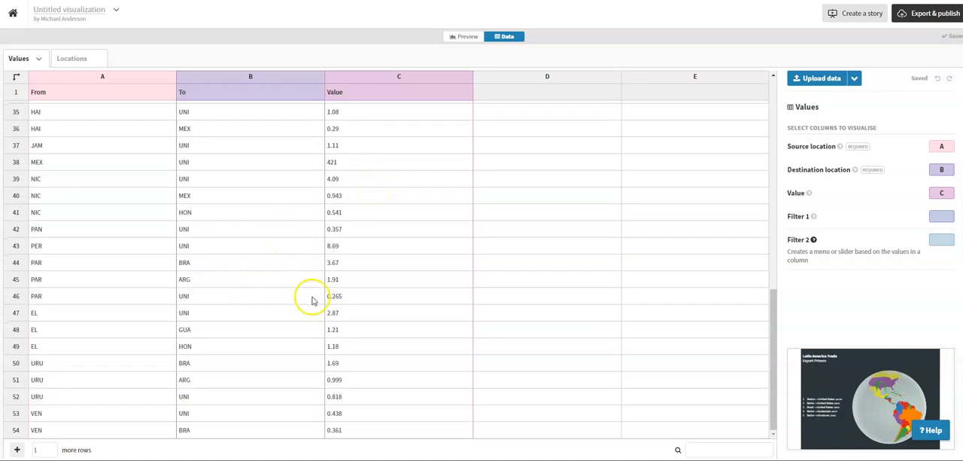
scroll(309, 293, up, 1)
scroll(151, 286, up, 1)
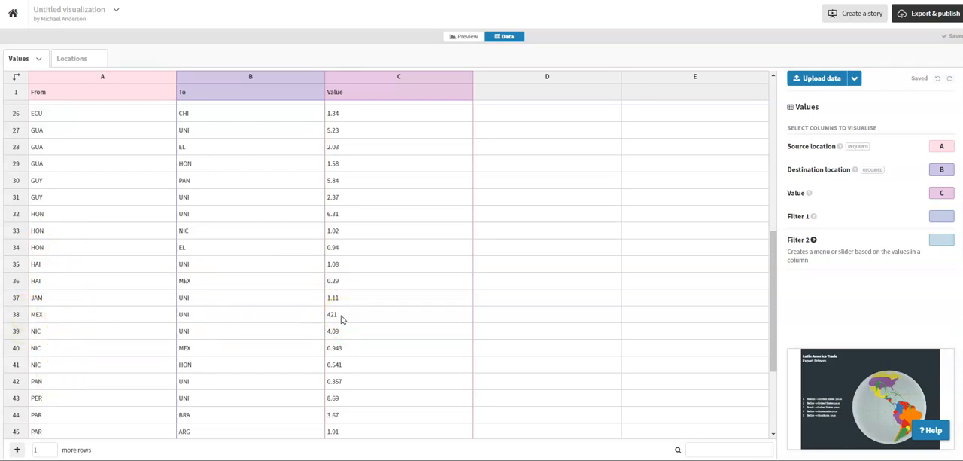
scroll(380, 291, up, 5)
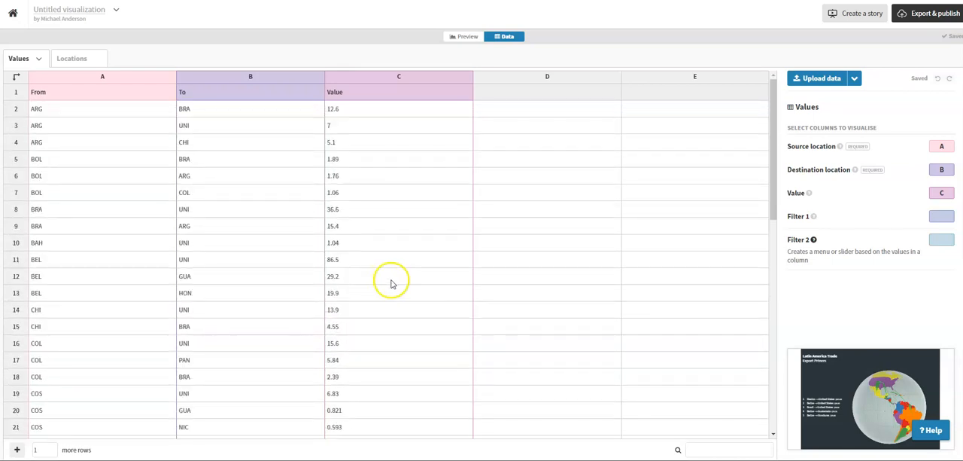
Set the arrow scale to 1.5 and the number of top results to show to 15.
click(465, 38)
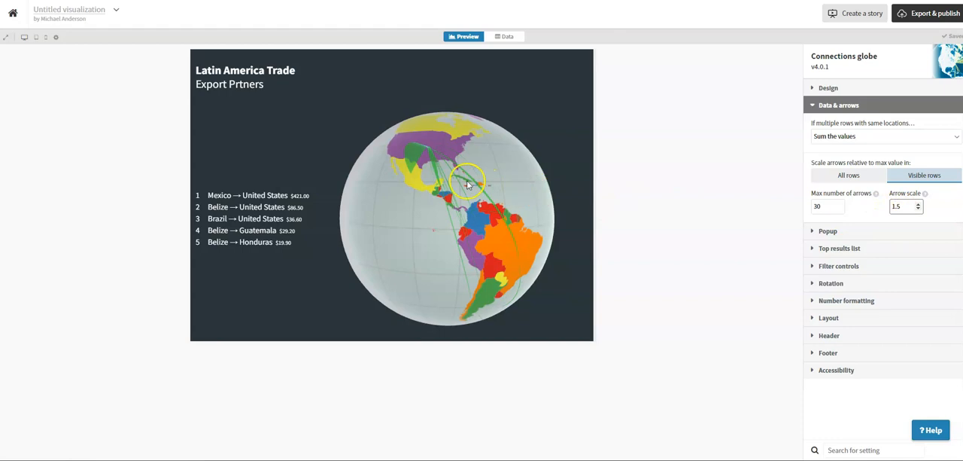
click(811, 250)
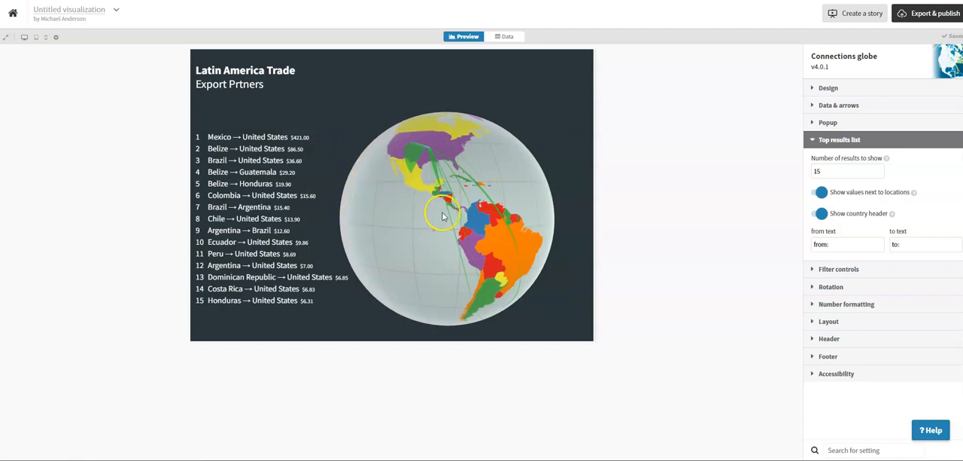
Publish the visualization with duplication by anyone allowed, and view its public page.
click(925, 15)
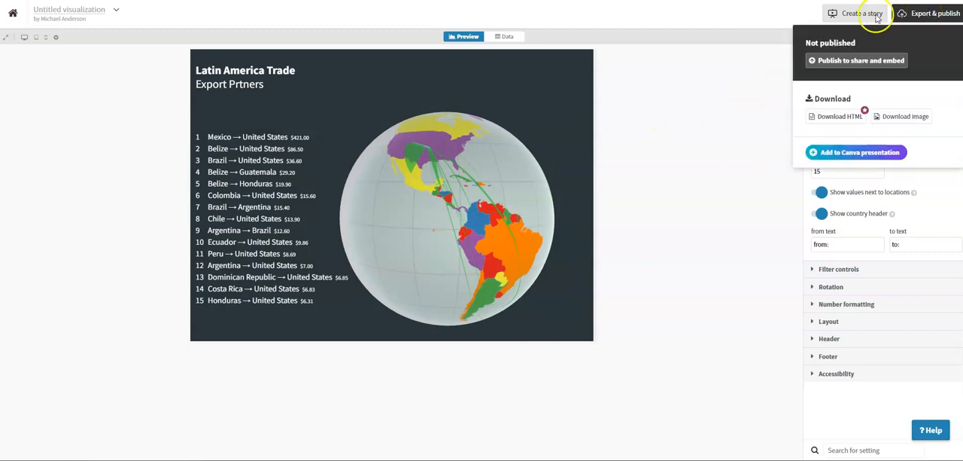
click(871, 62)
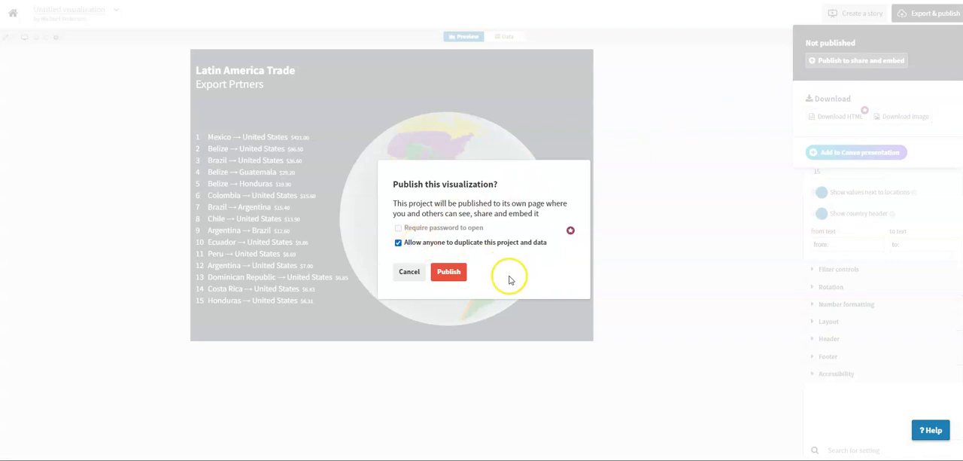
click(449, 274)
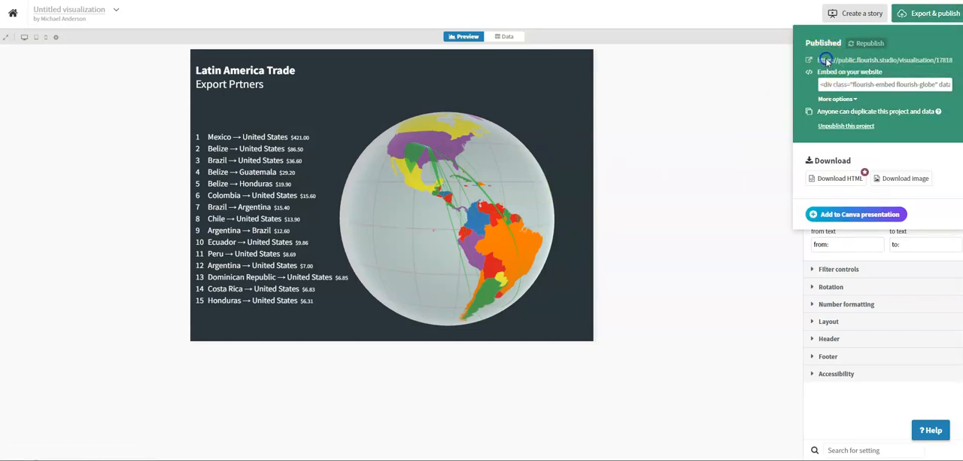
click(820, 60)
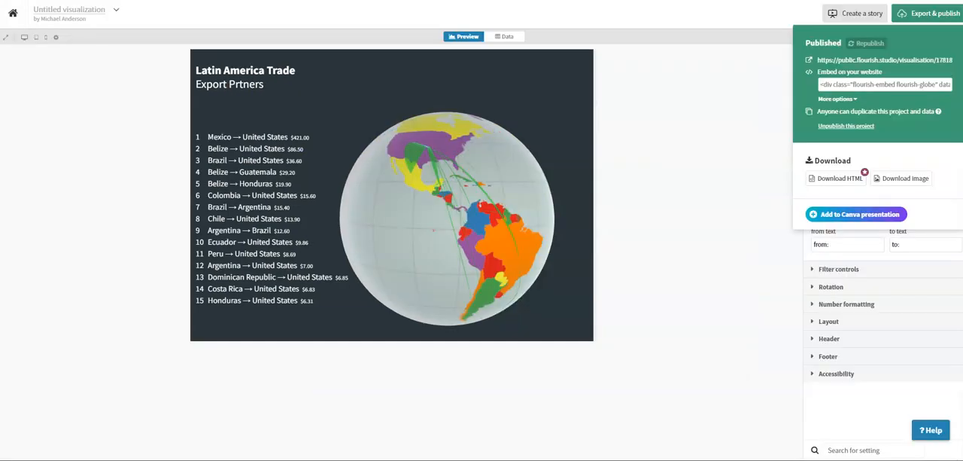
click(644, 156)
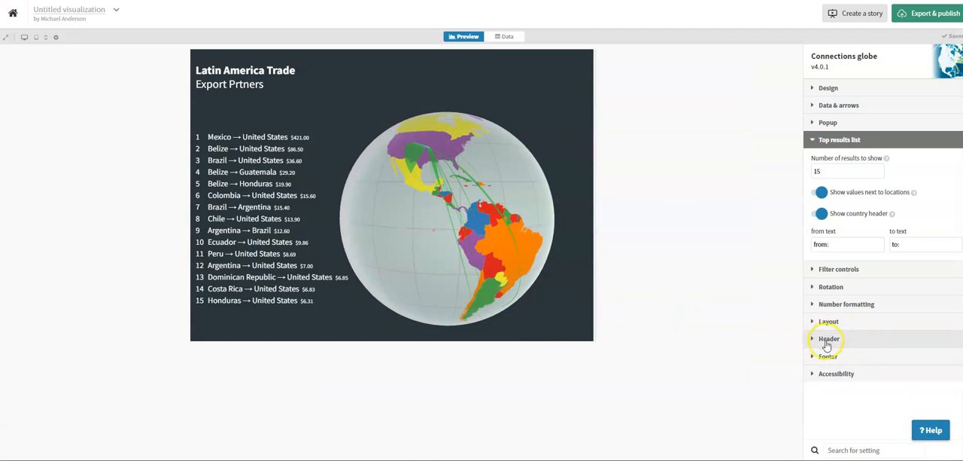
Change the layout's background color to black (RGB 0, 0, 0).
click(811, 321)
click(820, 332)
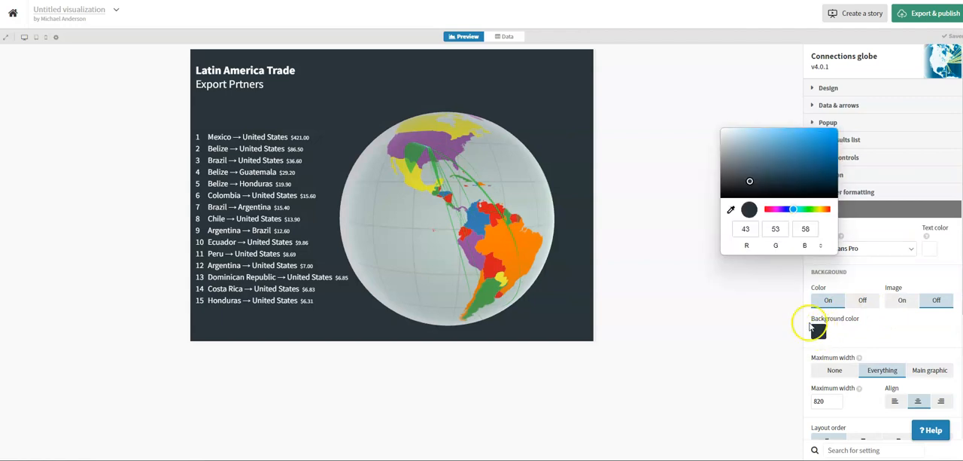
drag(748, 164, 721, 197)
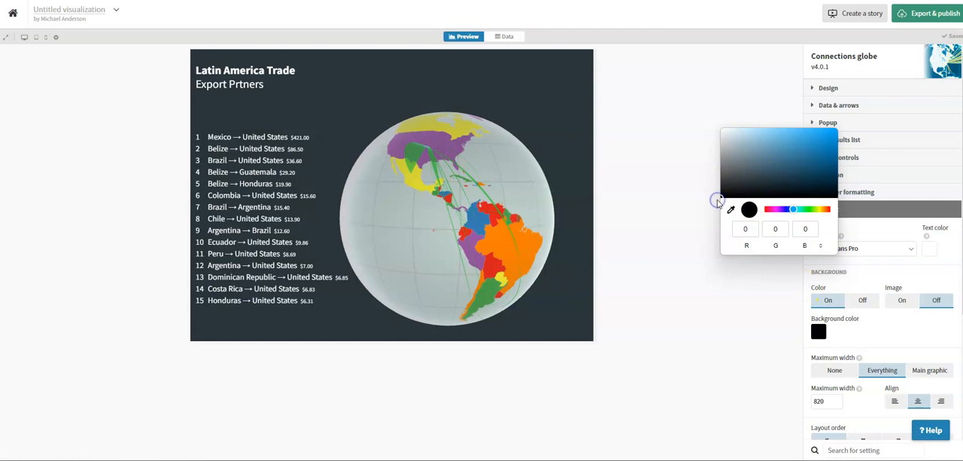
click(694, 221)
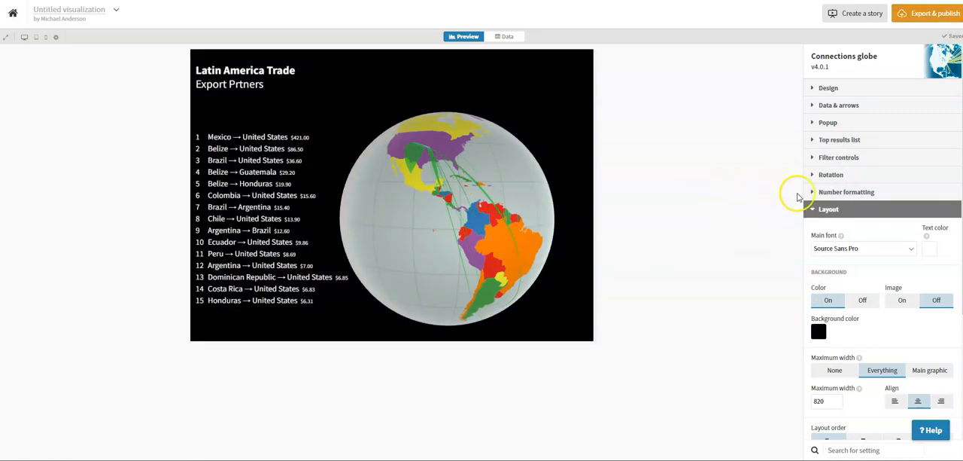
Set the globe's initial zoom to 450.
click(819, 178)
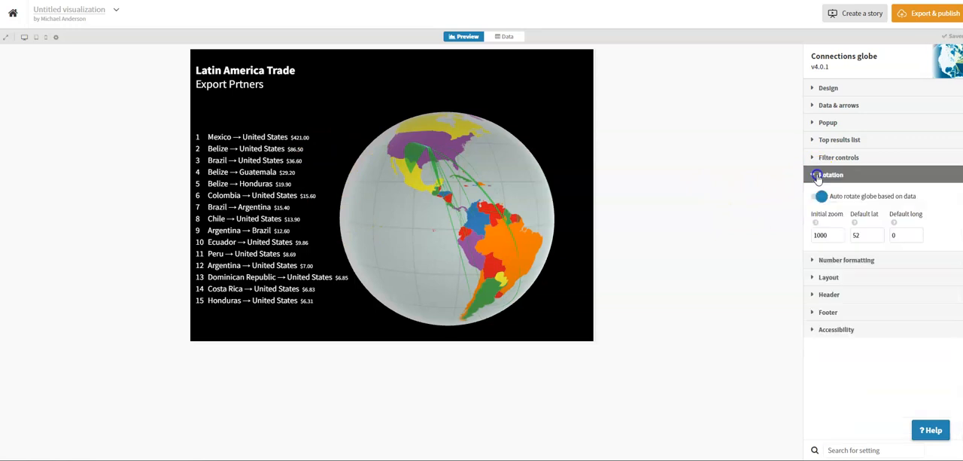
click(829, 234)
click(841, 239)
click(840, 235)
click(841, 235)
click(842, 239)
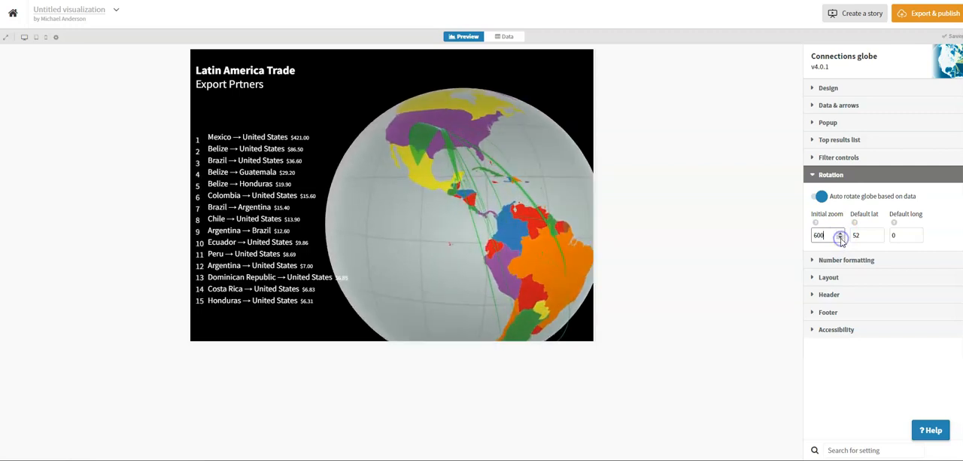
click(841, 239)
click(841, 238)
click(842, 238)
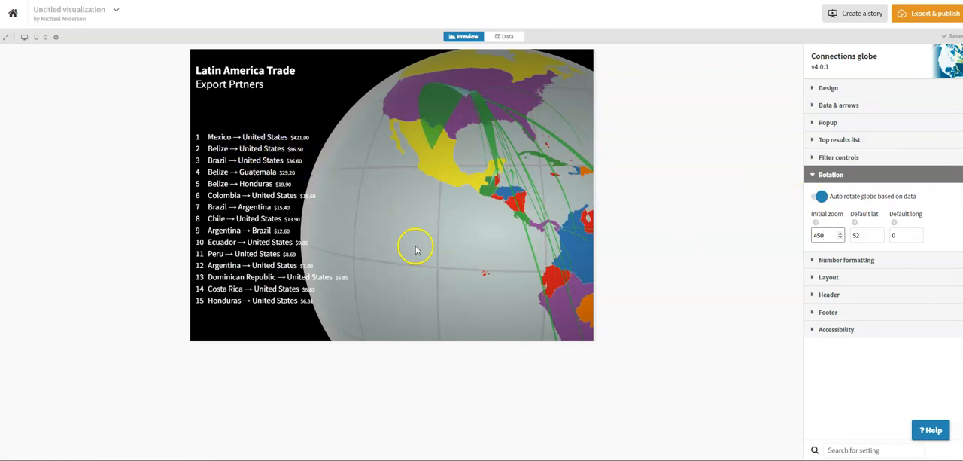
Turn off automatic globe rotation based on data, and set the default latitude to 0 and the default longitude to -70.
drag(476, 256, 432, 255)
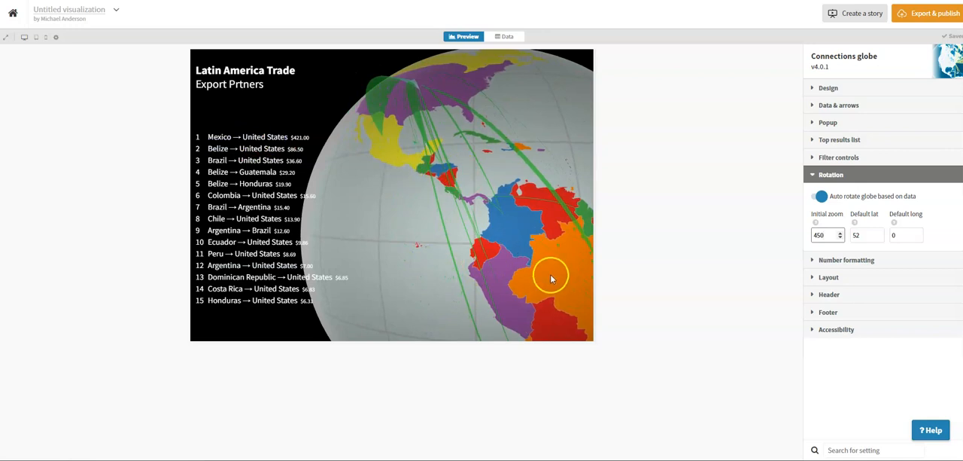
click(819, 197)
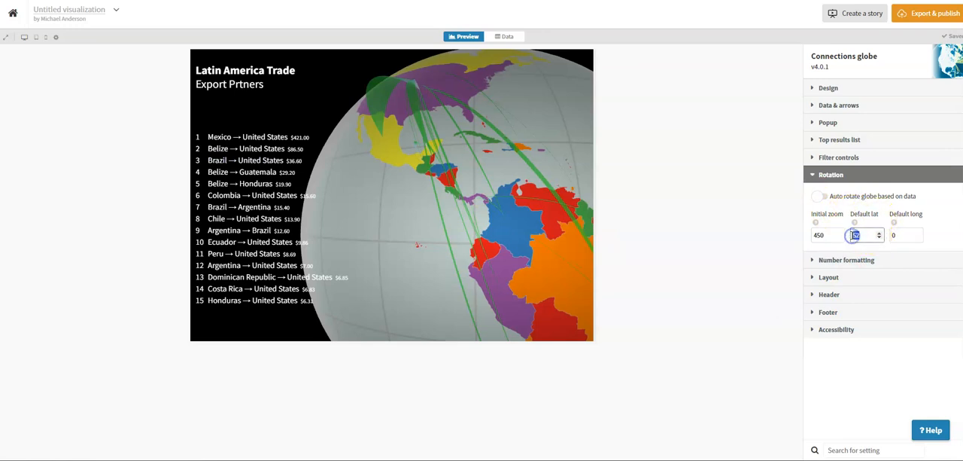
click(893, 234)
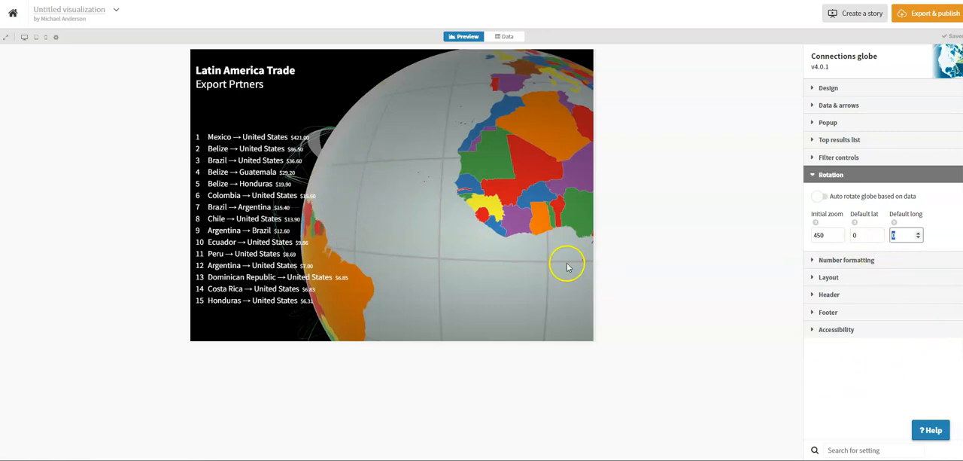
double_click(895, 235)
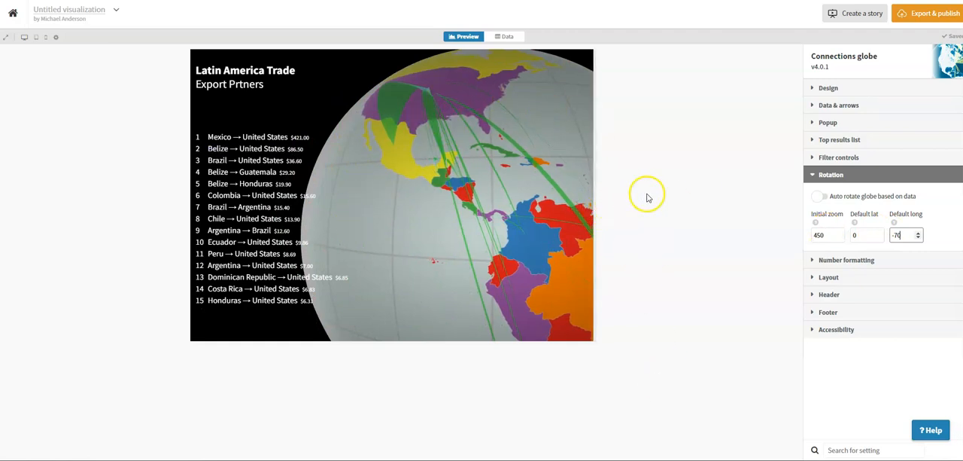
Check the public page, republish the visualization with the latest changes, and reopen the page.
click(914, 13)
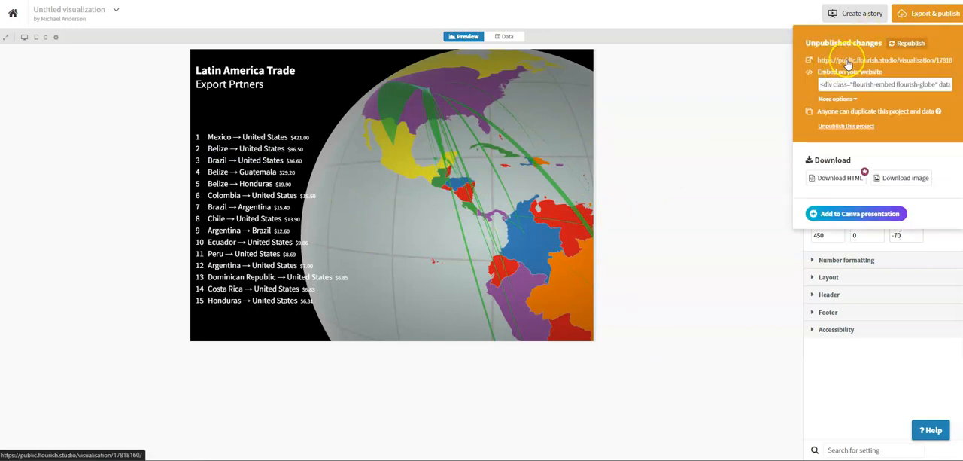
click(847, 60)
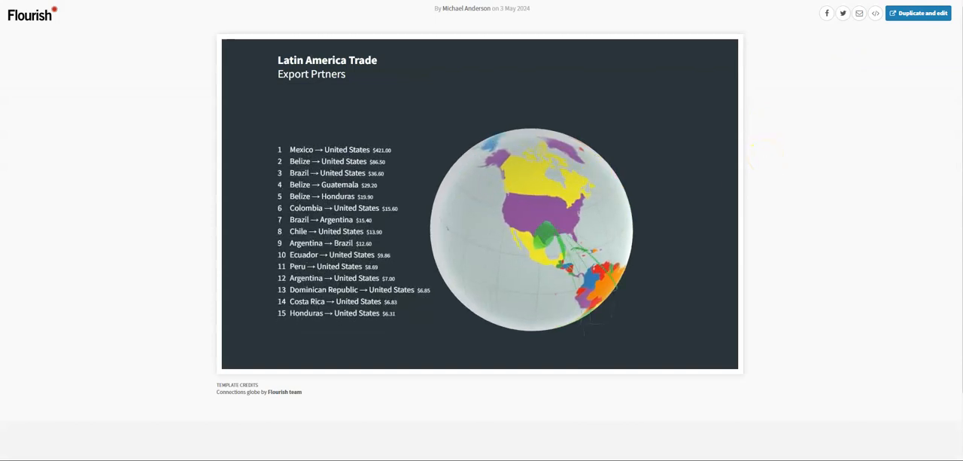
key(ctrl+shift+Tab)
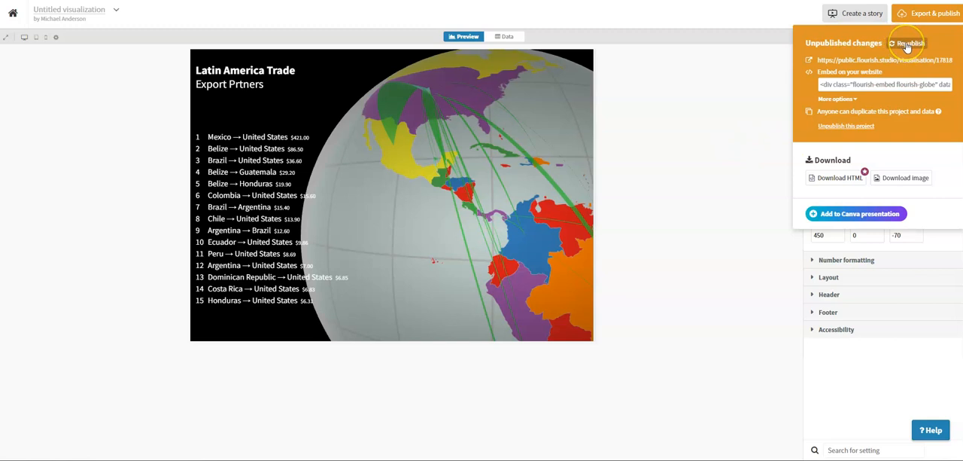
click(907, 45)
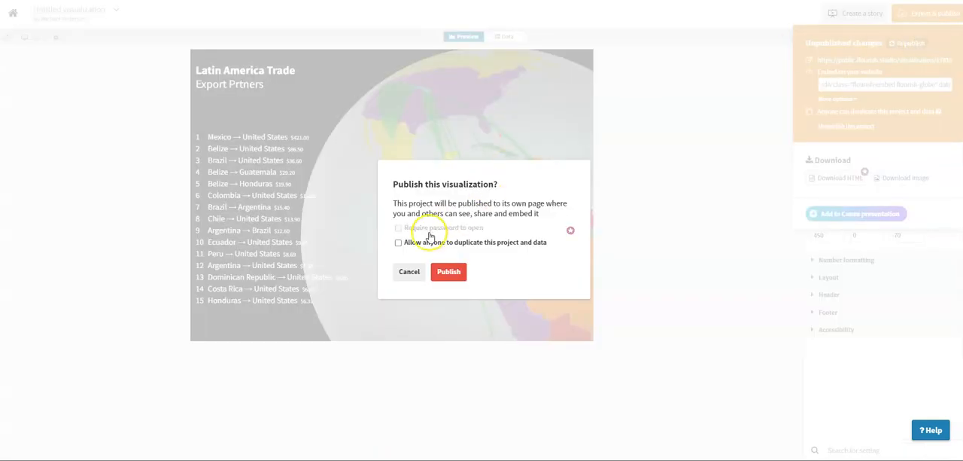
click(446, 271)
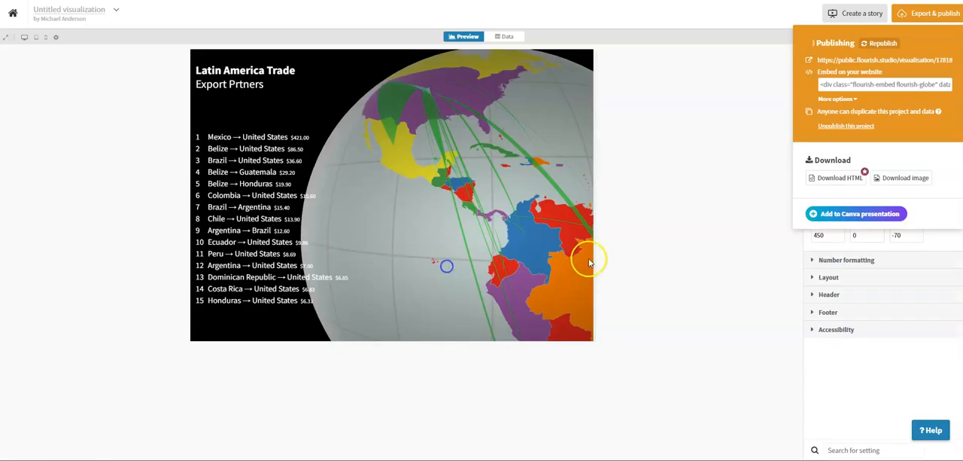
click(891, 62)
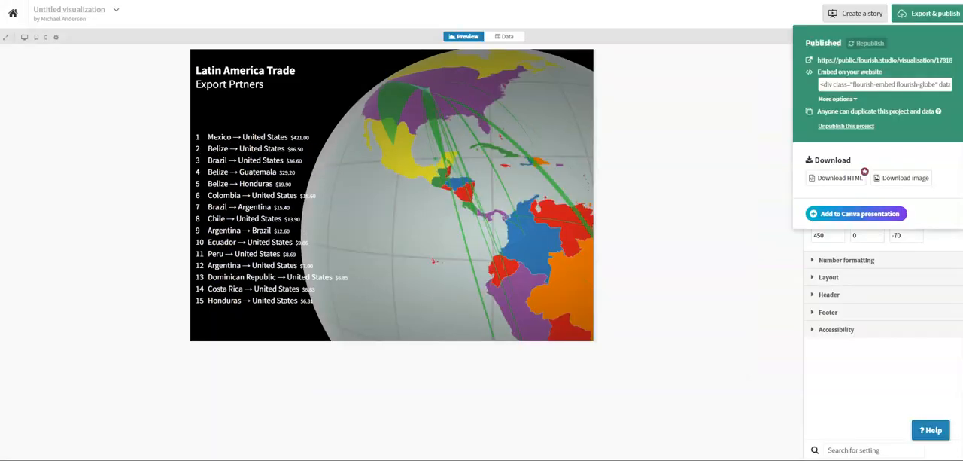
click(769, 222)
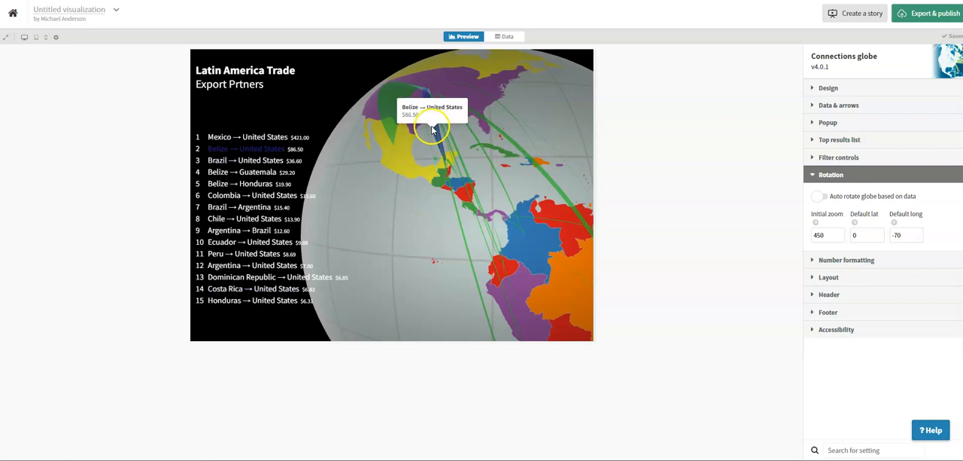
Inspect the popups of the trade arrows around Mexico and the United States on the preview globe.
mouse_move(390, 103)
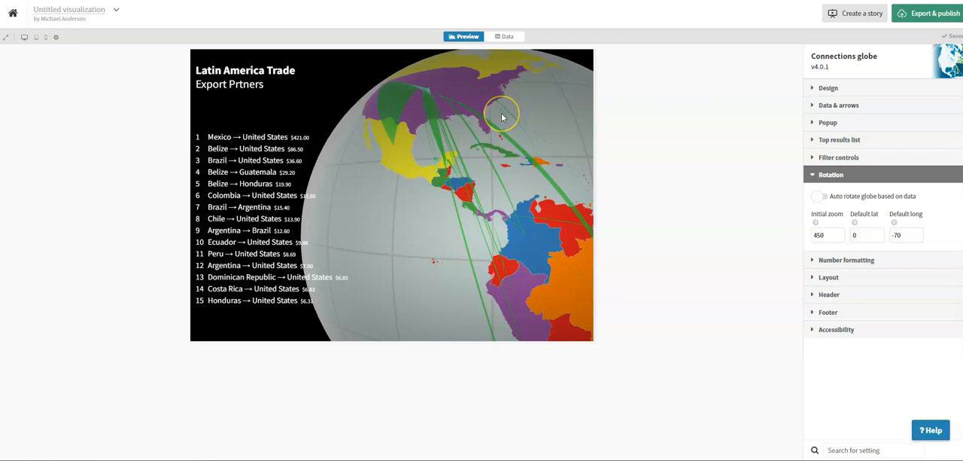
mouse_move(511, 144)
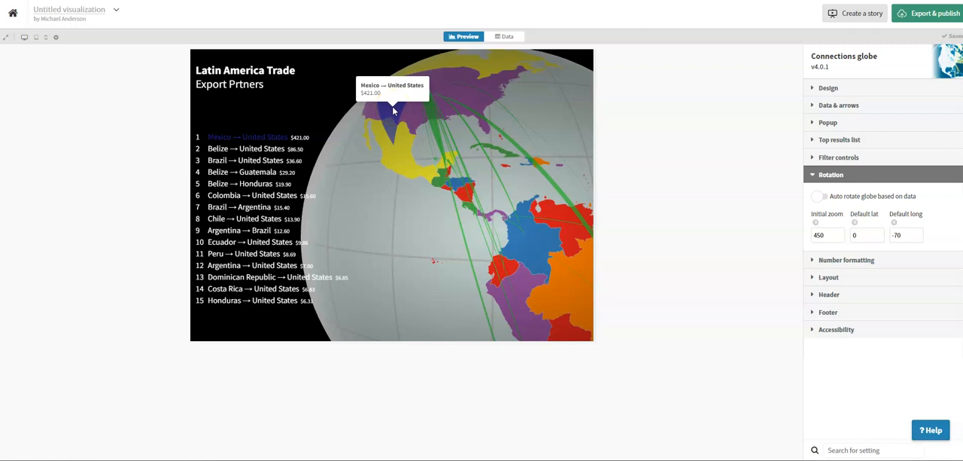
click(411, 120)
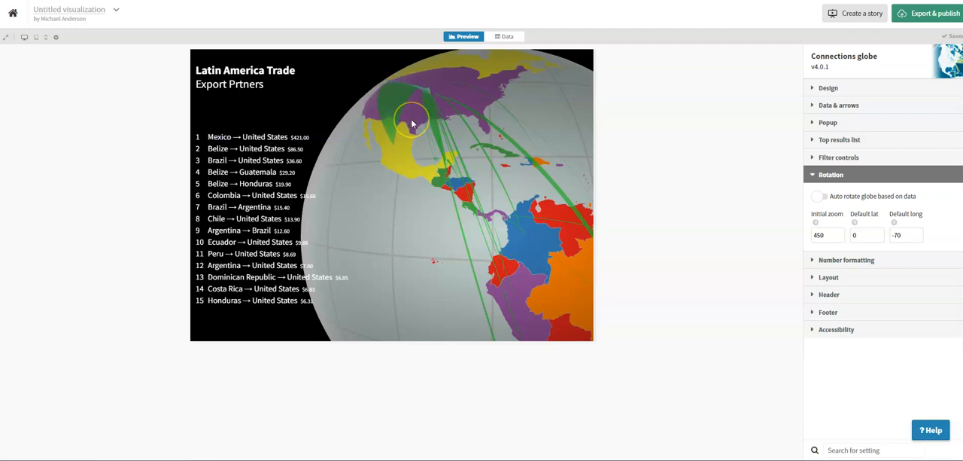